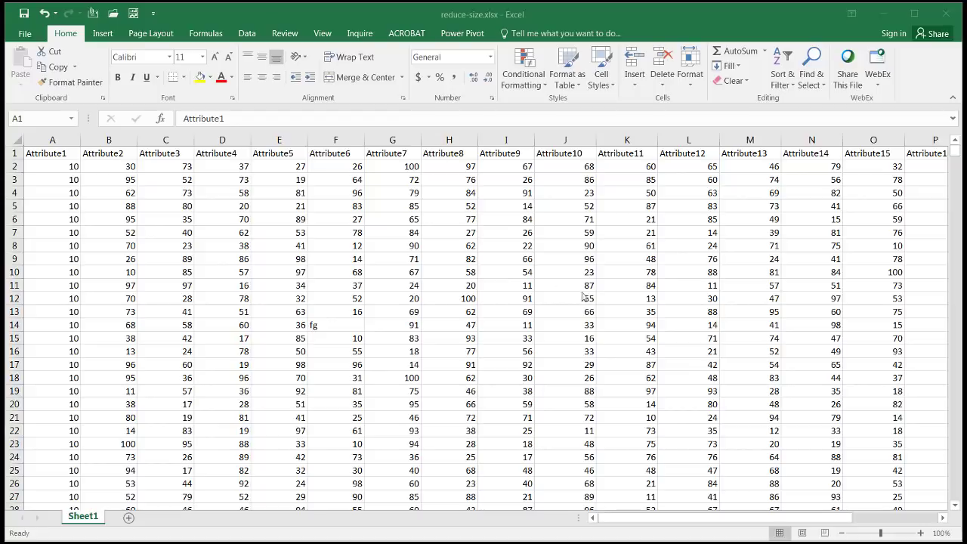
- Check the data's extent across all attribute columns and down to the last row, plus the size of reduce-size.xlsx in its folder
click(842, 533)
click(842, 533)
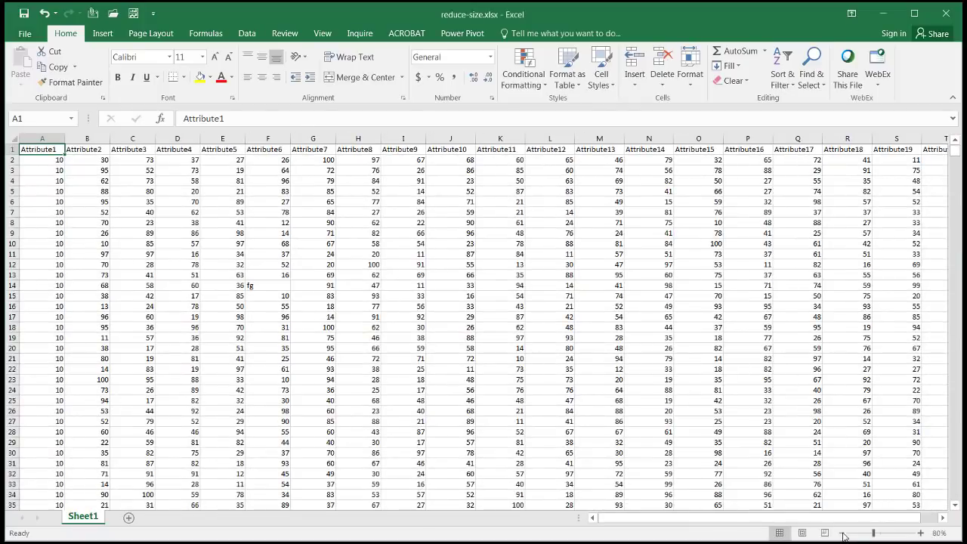
click(842, 533)
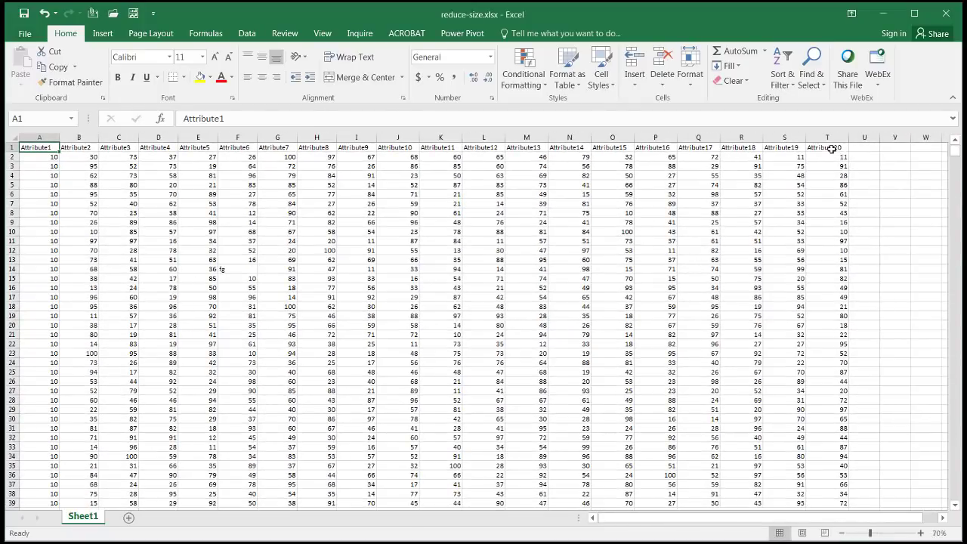
click(831, 149)
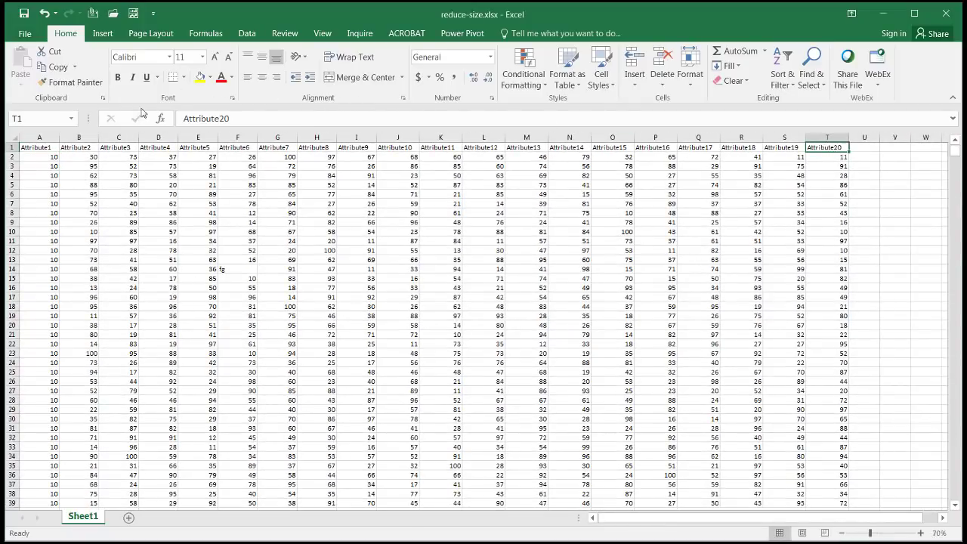
click(27, 158)
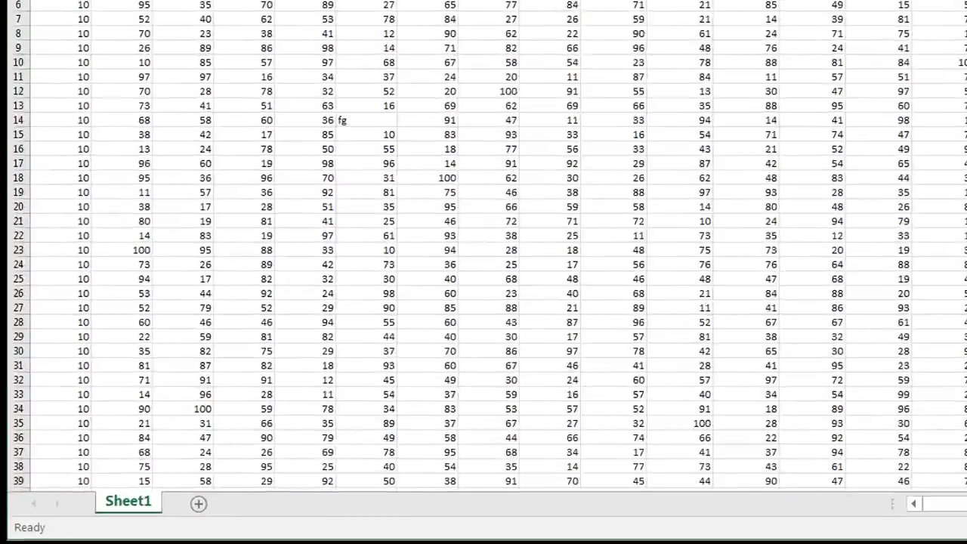
key(ctrl+Down)
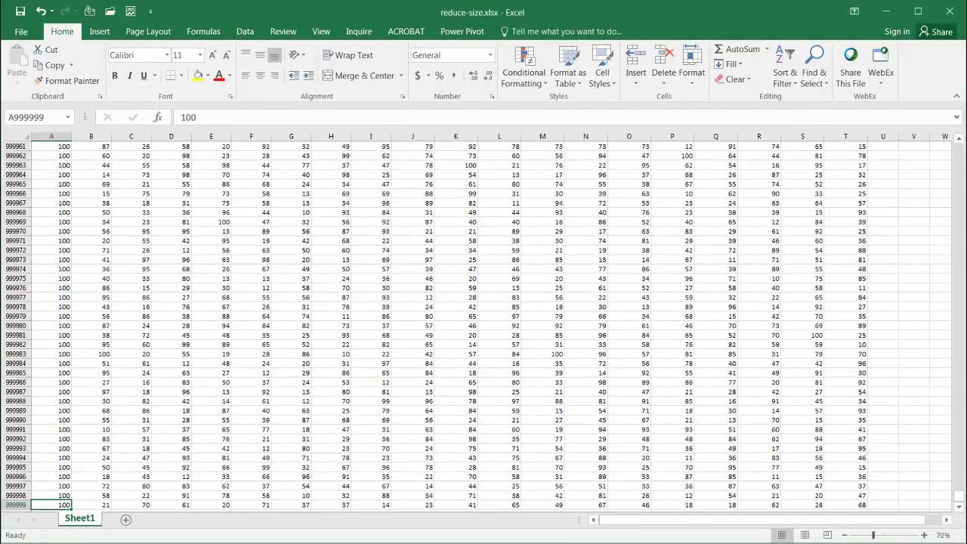
key(alt+Tab)
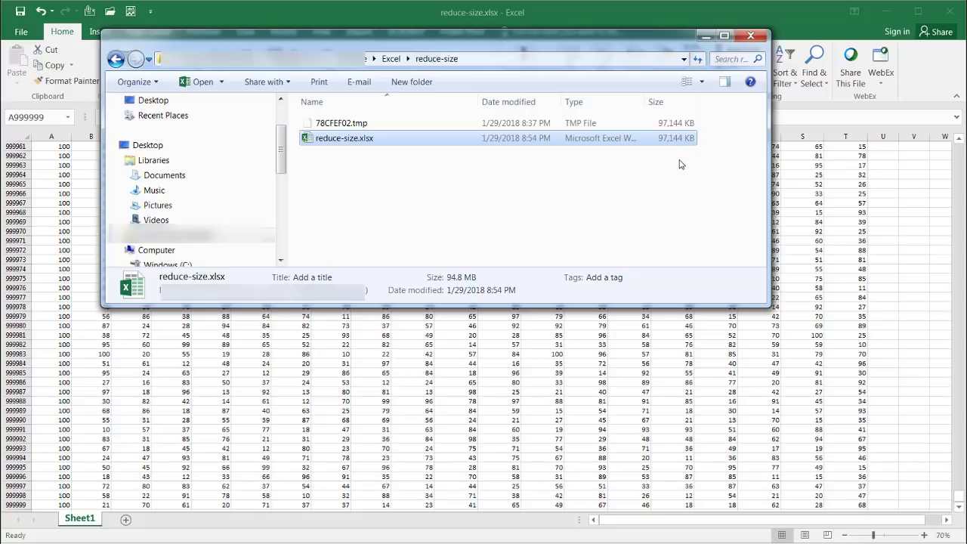
key(alt+Tab)
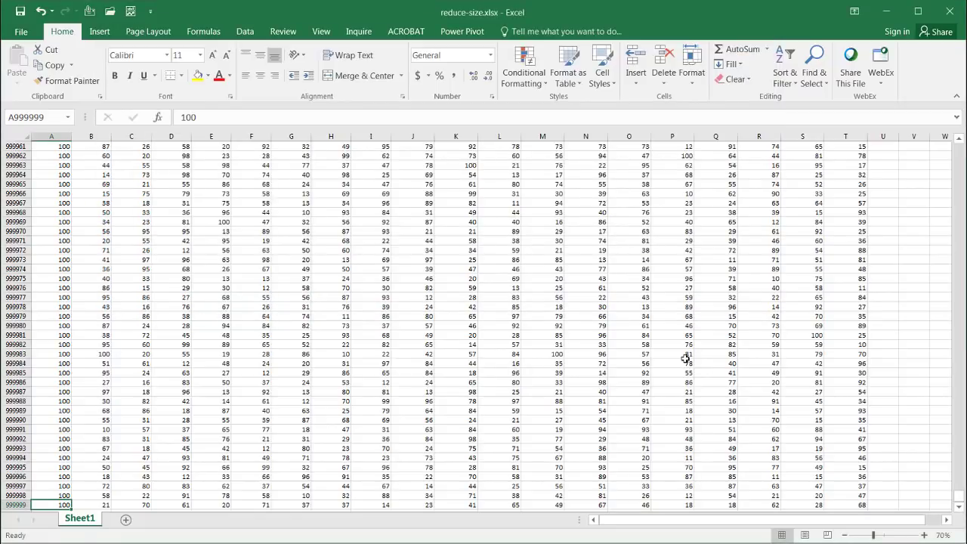
- Create a PivotTable on a new worksheet from the whole data range Sheet1!$A$1:$T$999999
click(685, 360)
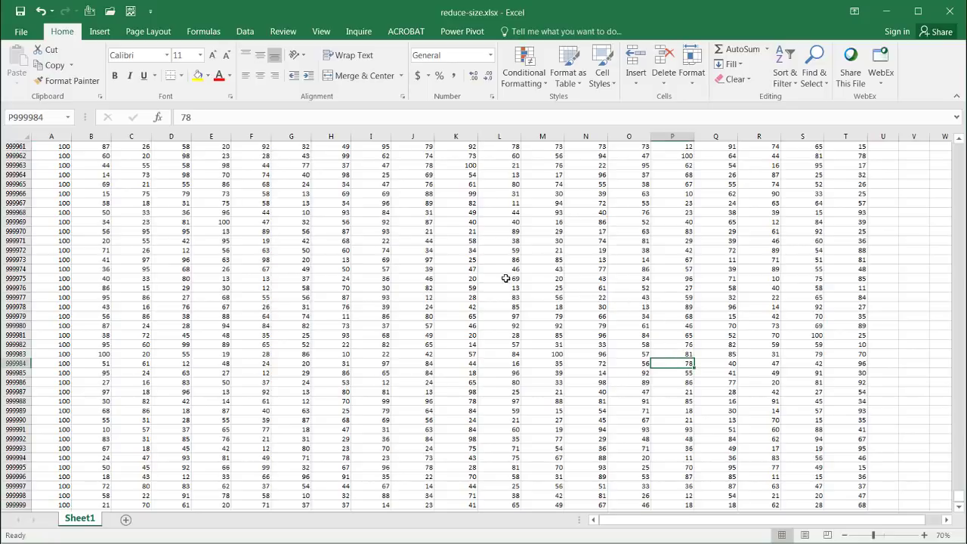
click(99, 31)
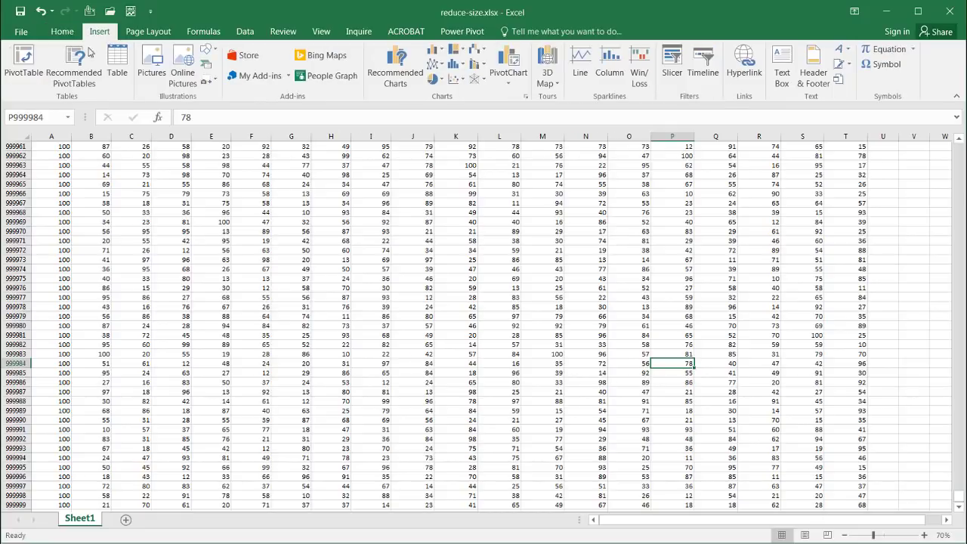
click(23, 59)
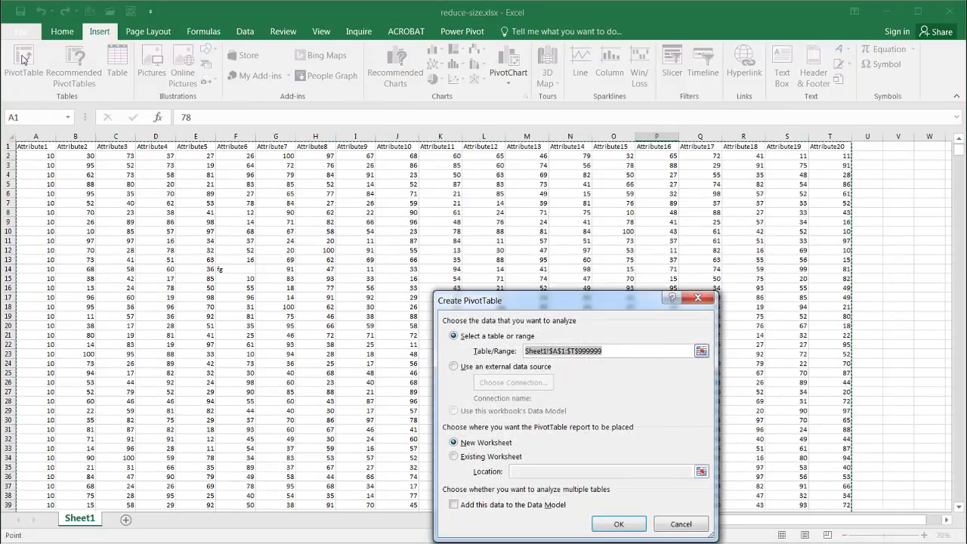
drag(630, 300, 610, 184)
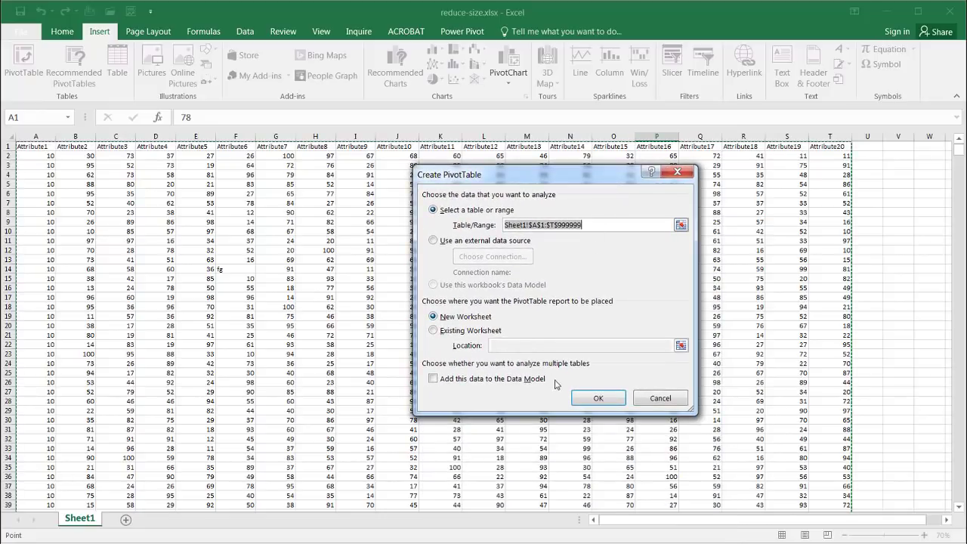
click(603, 406)
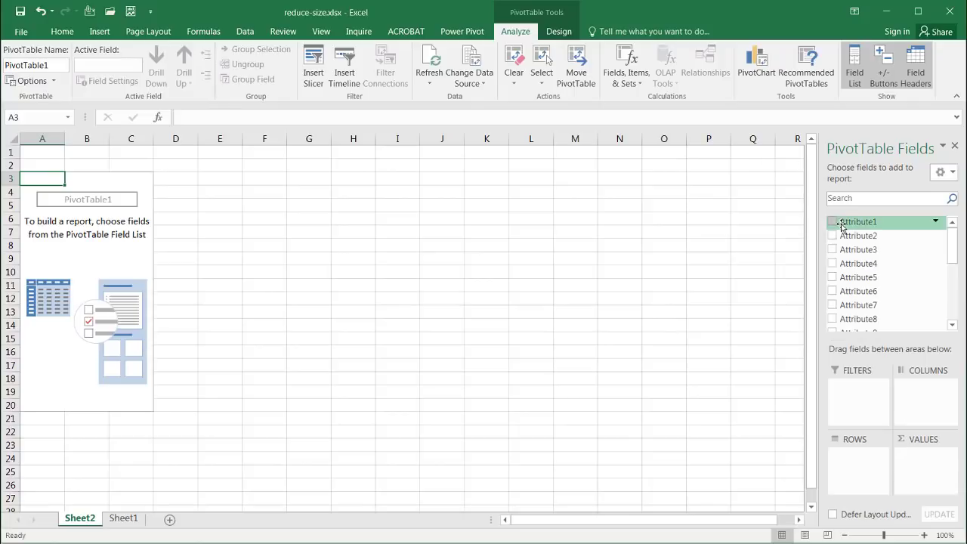
- Add Attribute1 to the PivotTable's rows and its sum to the values, and view the grand total row
drag(843, 227, 863, 476)
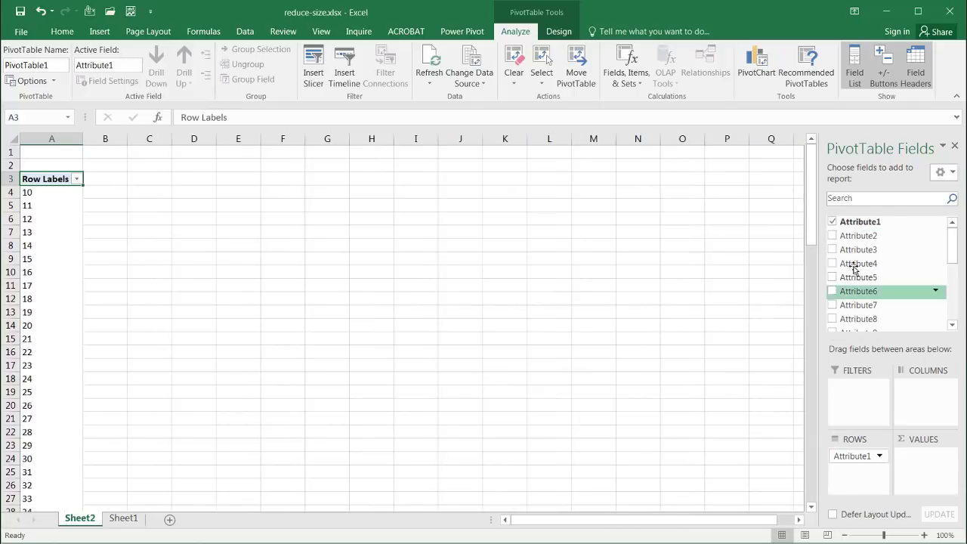
drag(857, 224, 923, 472)
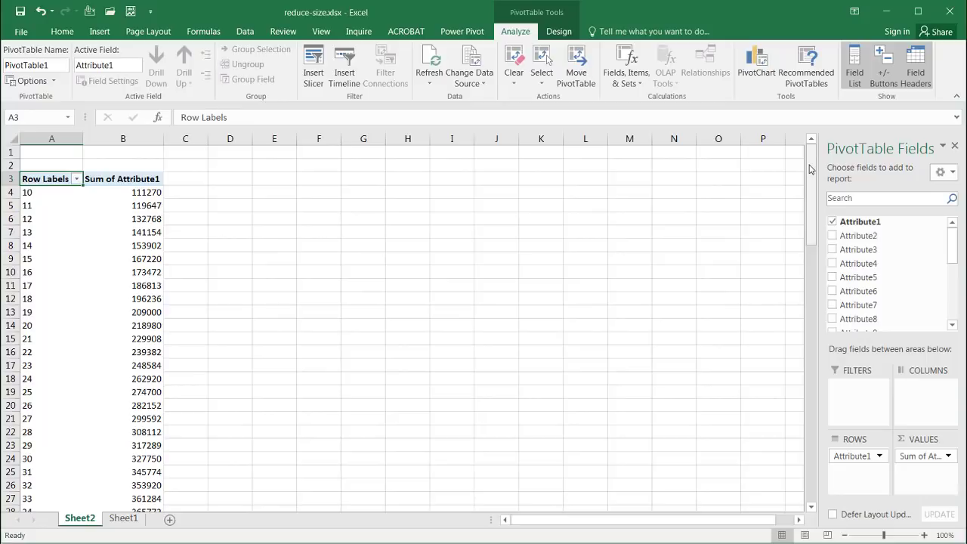
drag(810, 169, 808, 488)
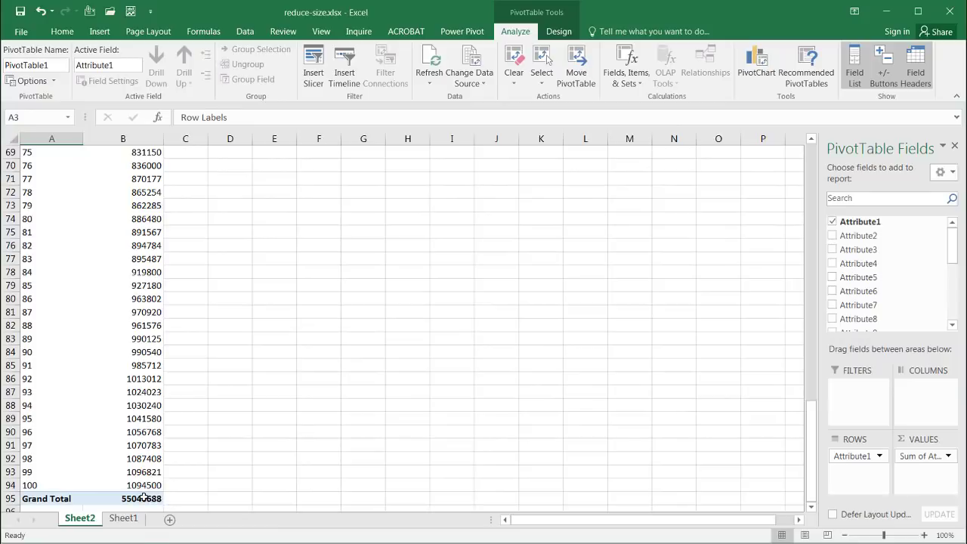
mouse_move(128, 498)
- Permanently delete the source data worksheet Sheet1 from the workbook
click(127, 520)
right_click(127, 521)
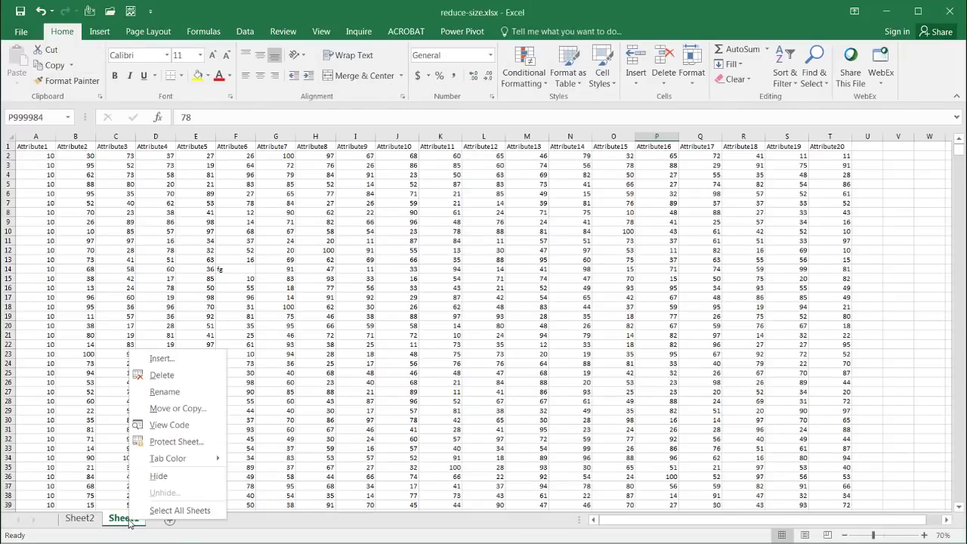
click(161, 384)
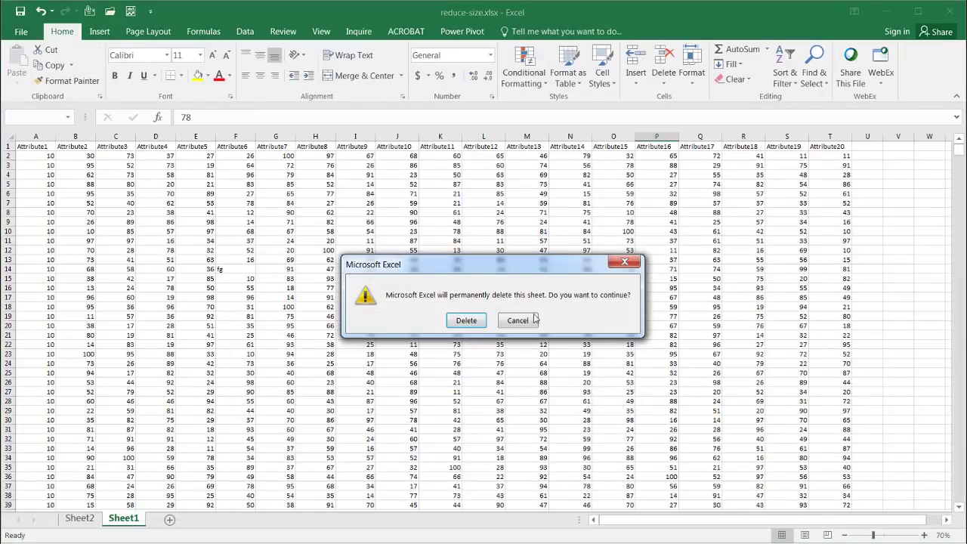
click(466, 320)
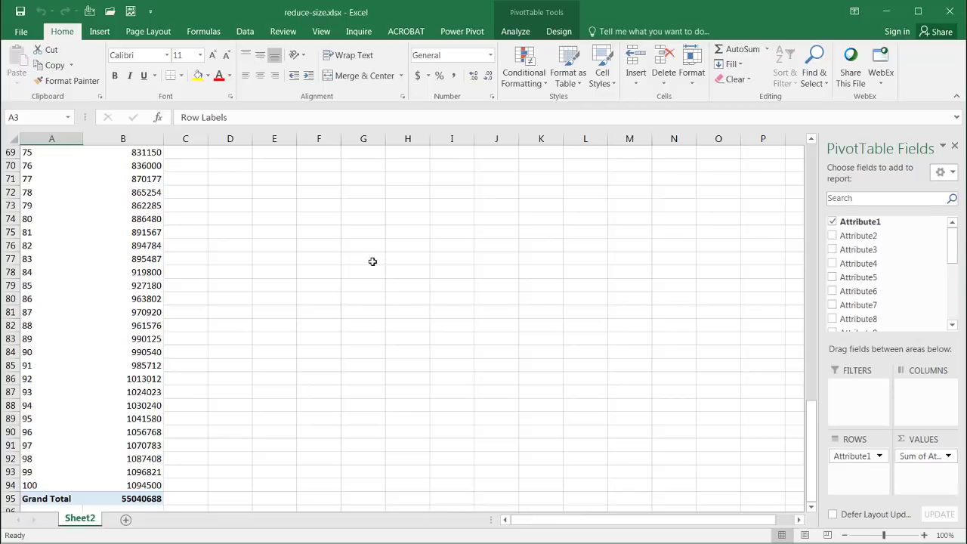
- Save the workbook as a separate Excel Workbook file named reduce-size2 in the same folder
key(F12)
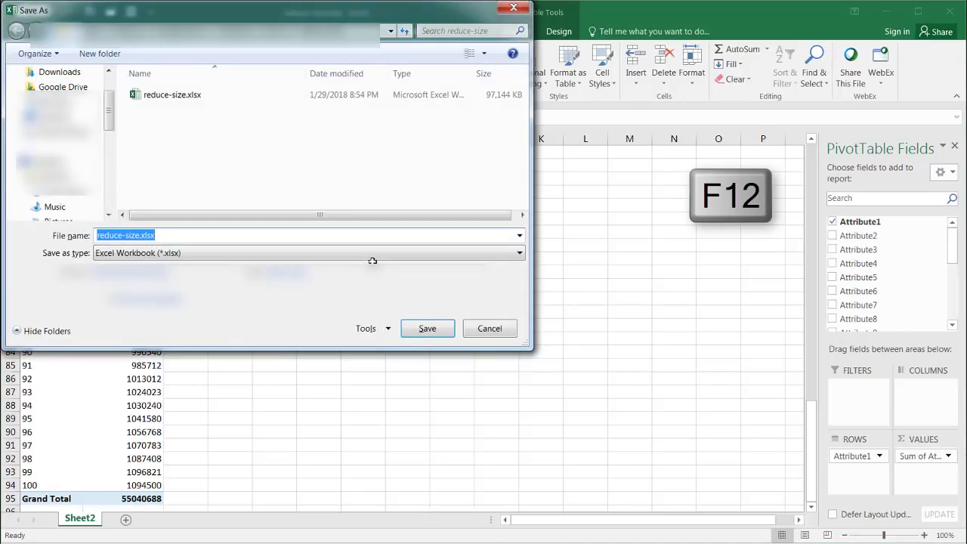
click(183, 239)
key(BackSpace)
key(BackSpace)
key(BackSpace)
key(BackSpace)
key(BackSpace)
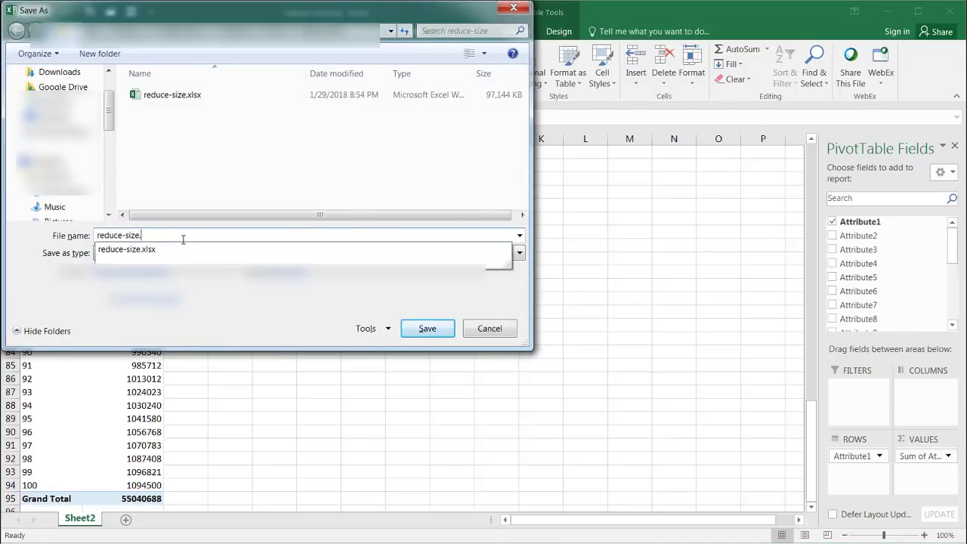
text(2)
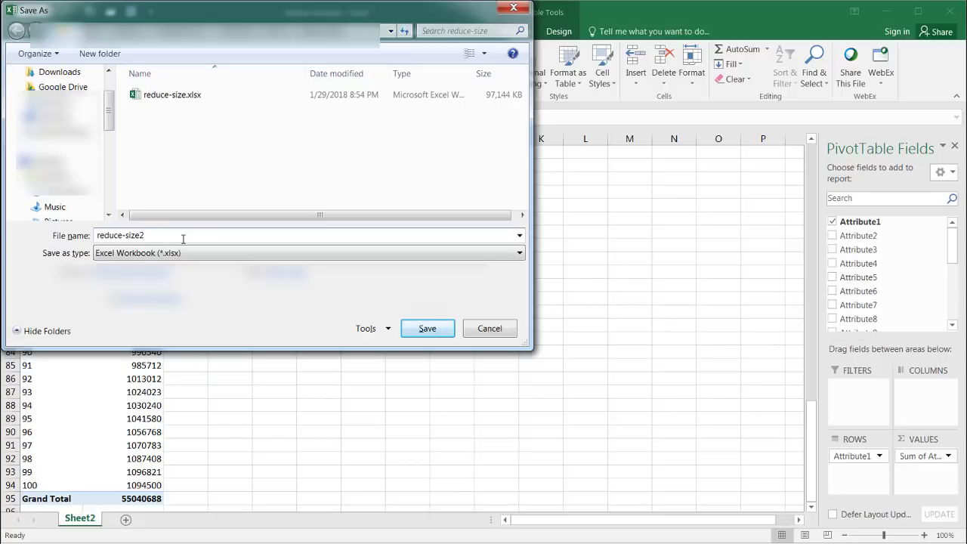
click(428, 329)
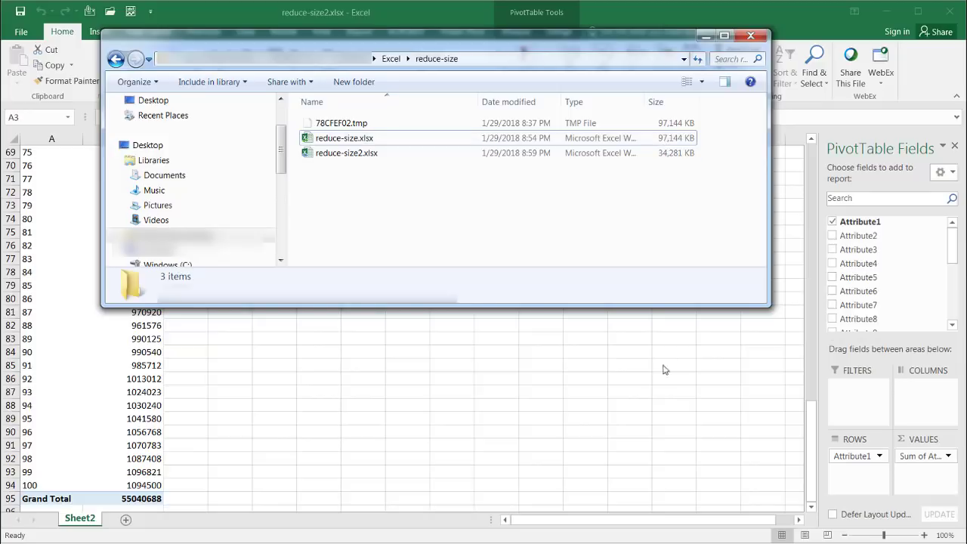
- Return to the reduce-size2 workbook and extract the underlying records of the PivotTable's grand total to a new sheet
key(alt+Tab)
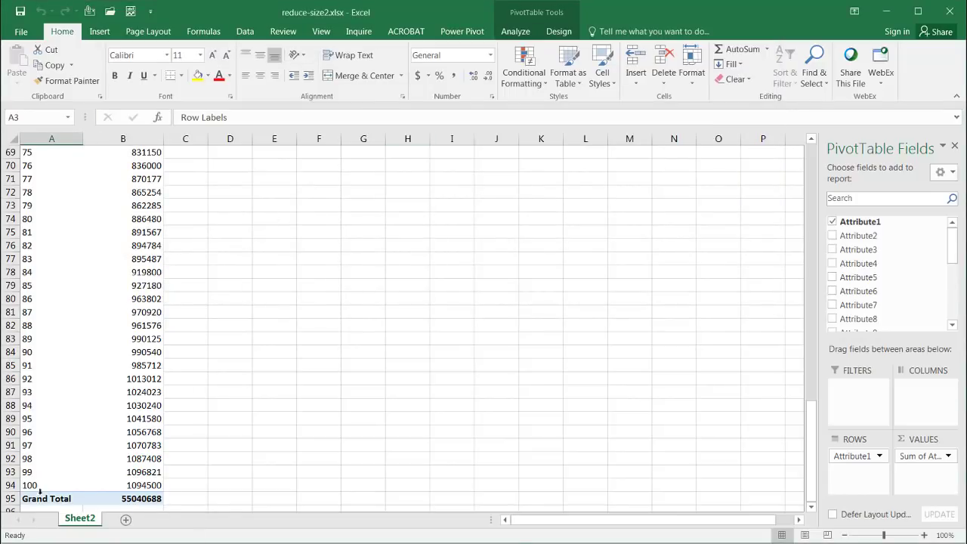
mouse_move(137, 499)
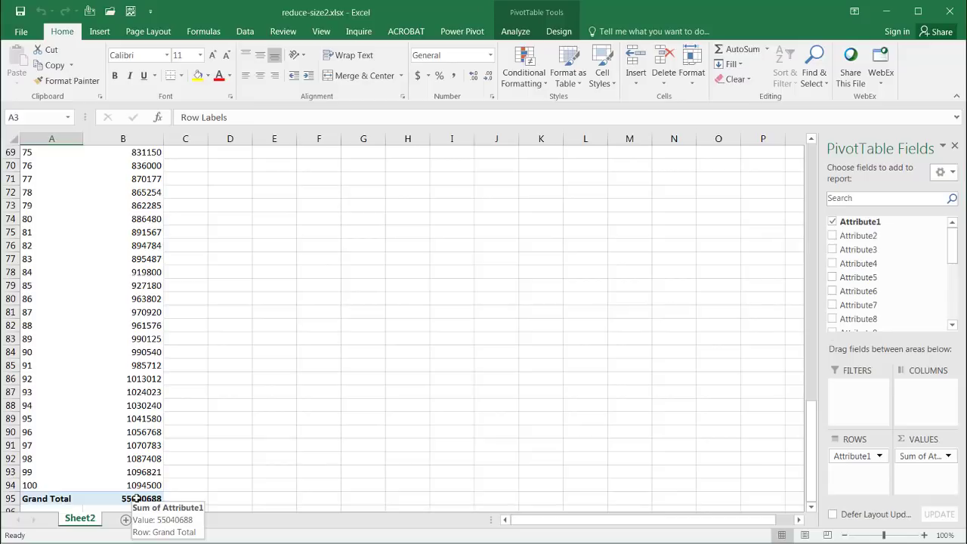
double_click(134, 498)
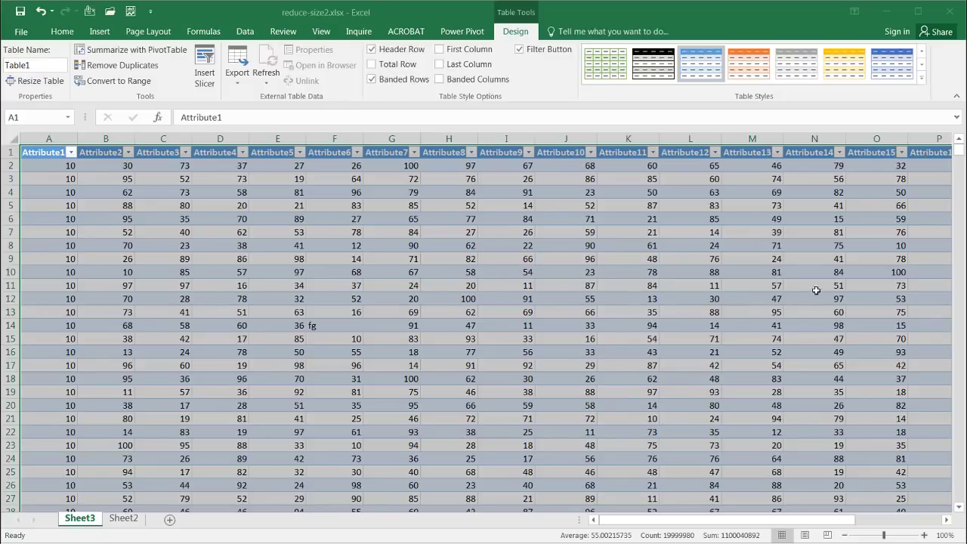
- Examine the extracted table's extent from the first to the last attribute column and down to the last row
click(845, 535)
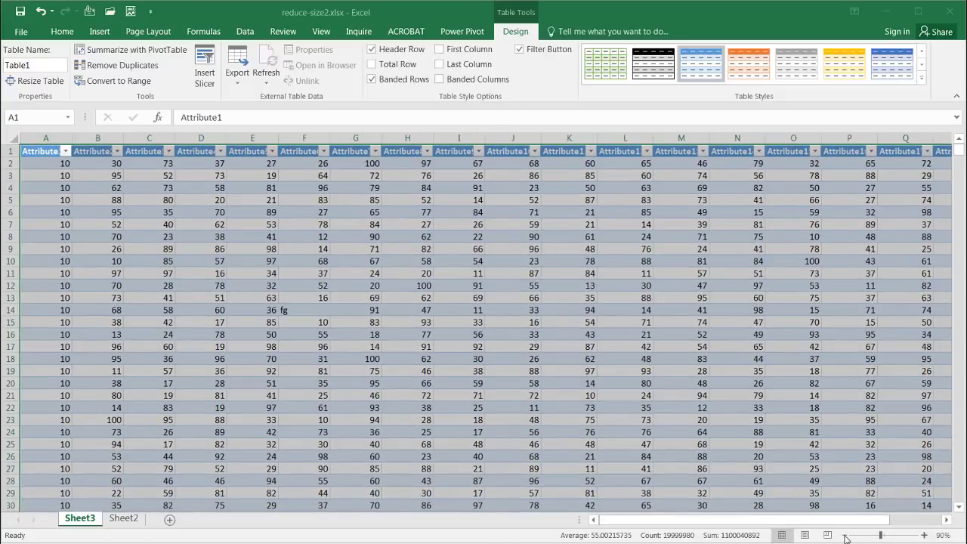
click(845, 535)
click(846, 536)
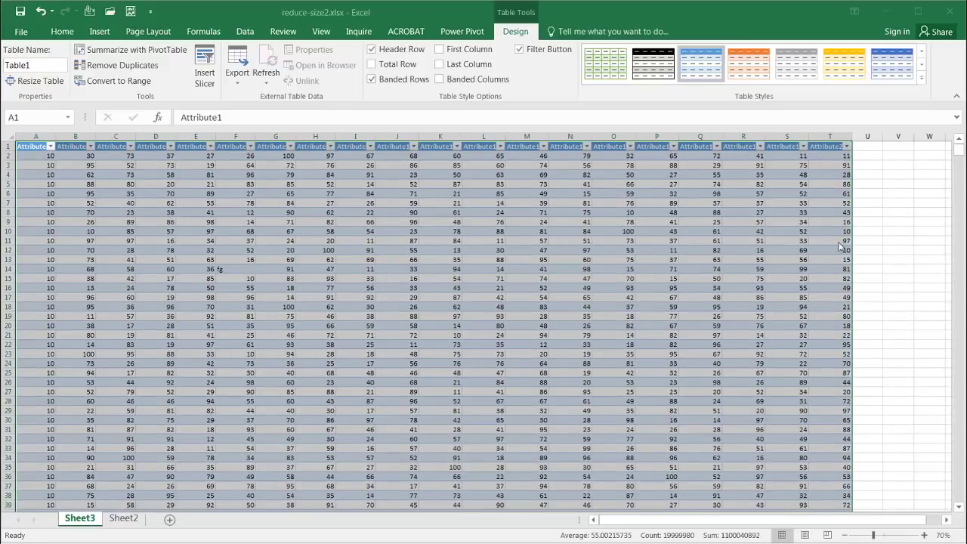
click(828, 145)
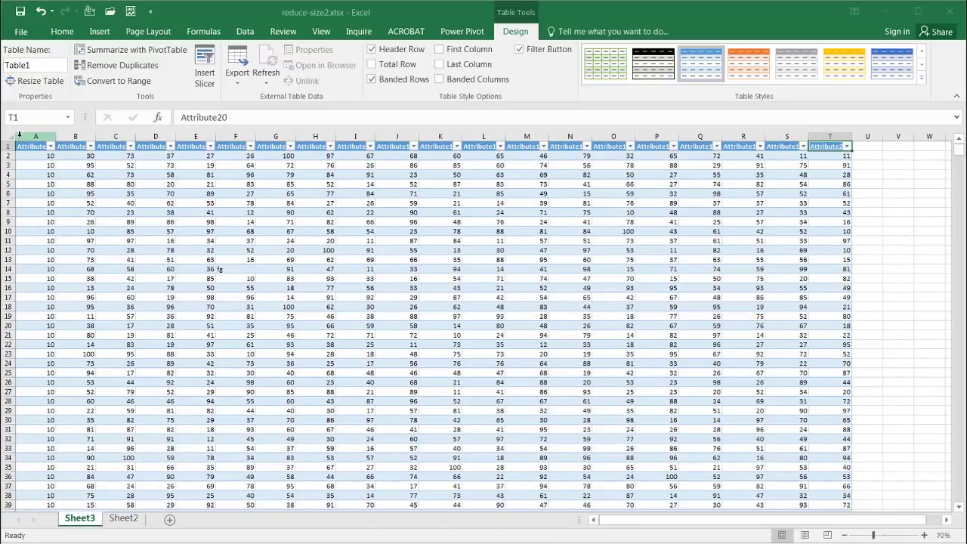
click(22, 146)
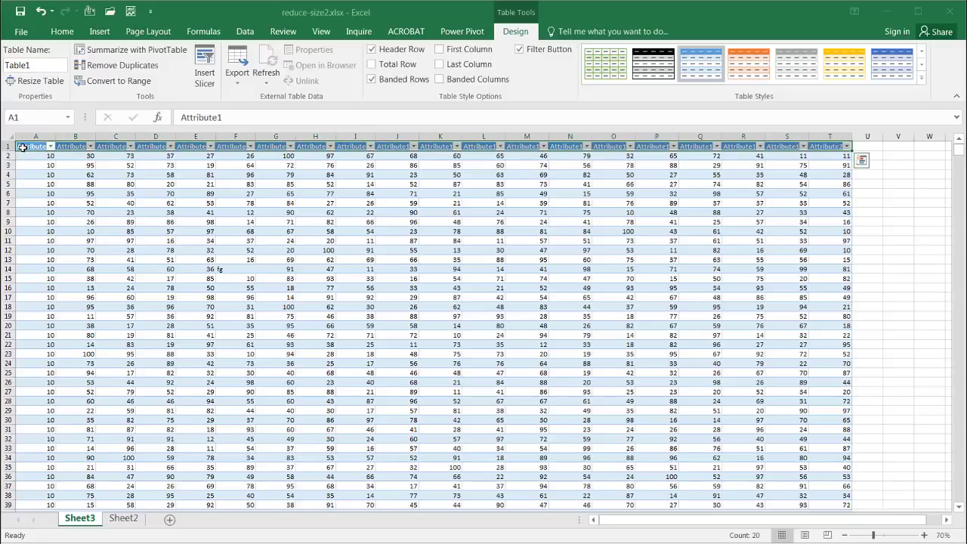
click(35, 165)
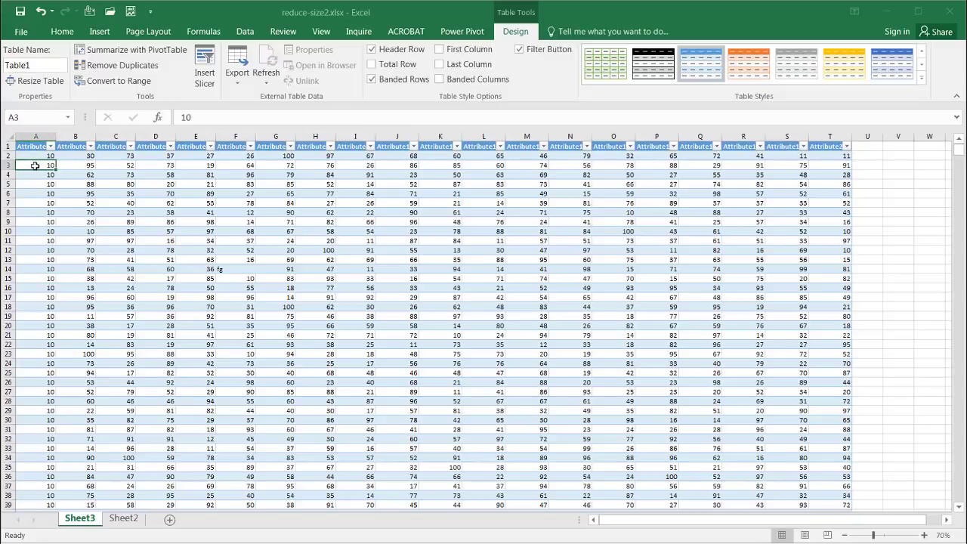
key(ctrl+Down)
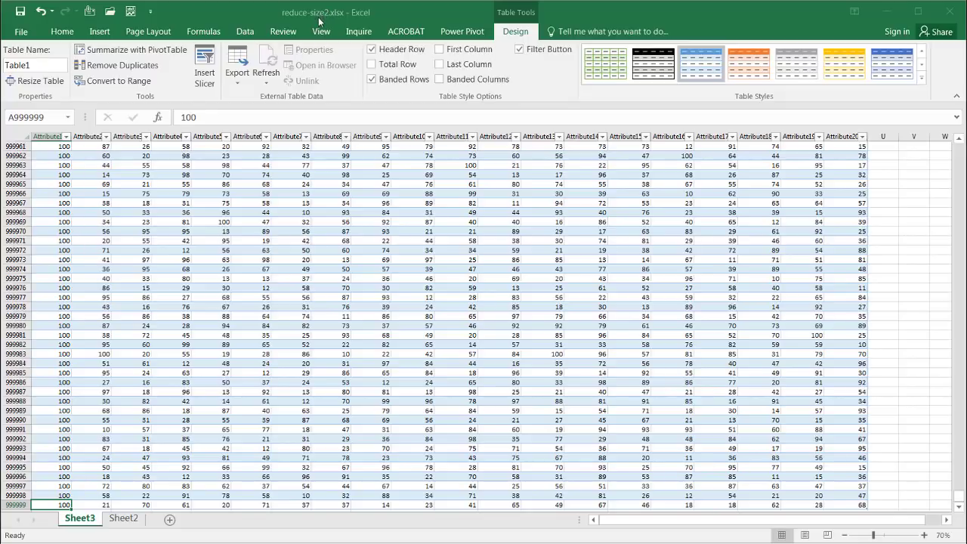
- Save reduce-size2.xlsx with the extracted data and check its file size in the reduce-size folder
click(21, 11)
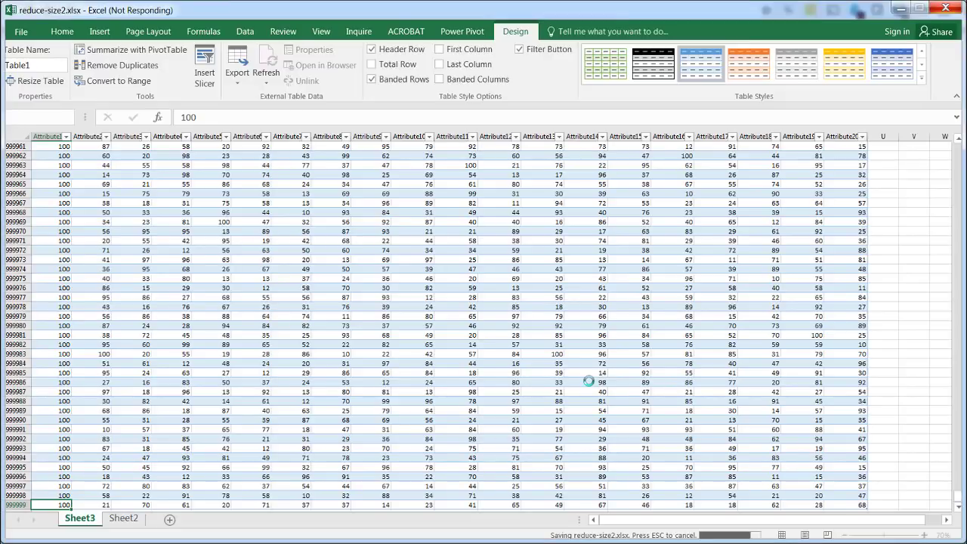
key(alt+Tab)
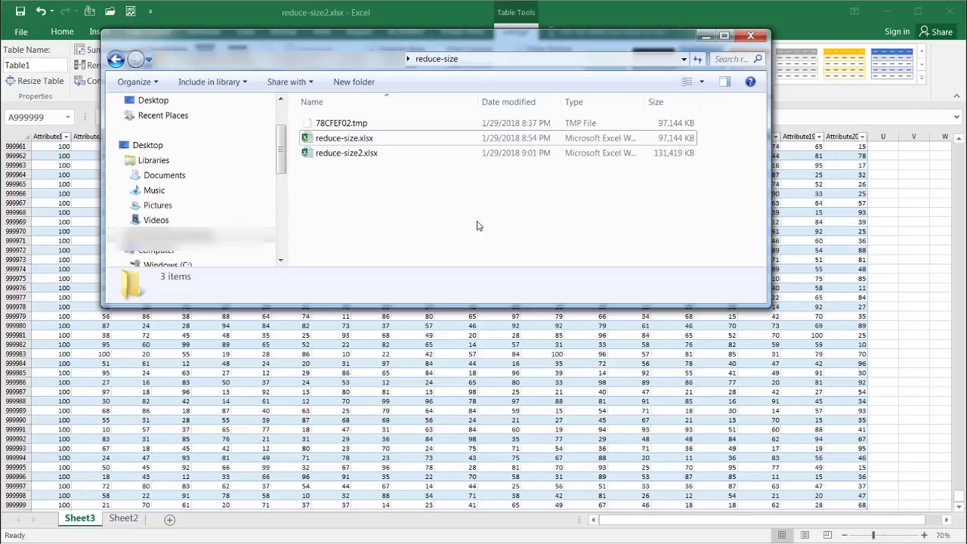
mouse_move(364, 154)
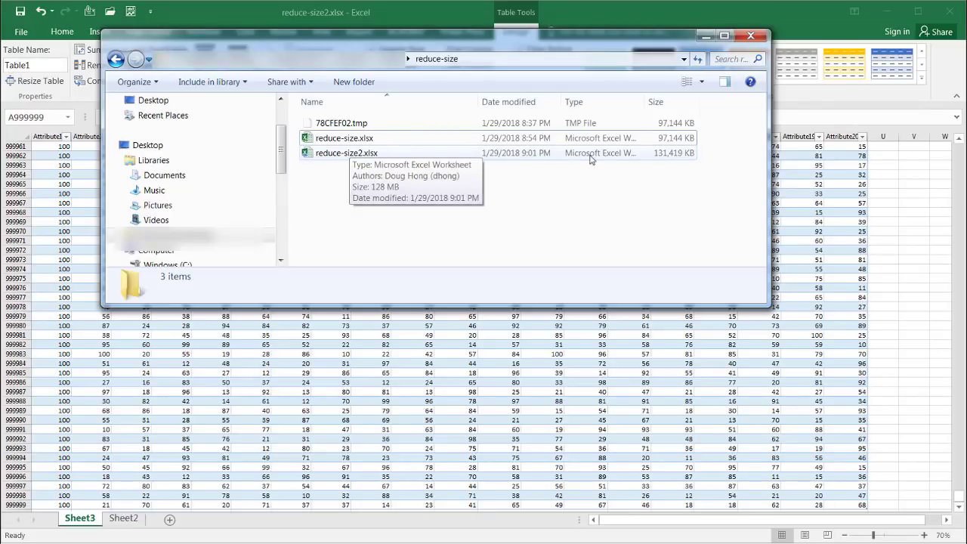
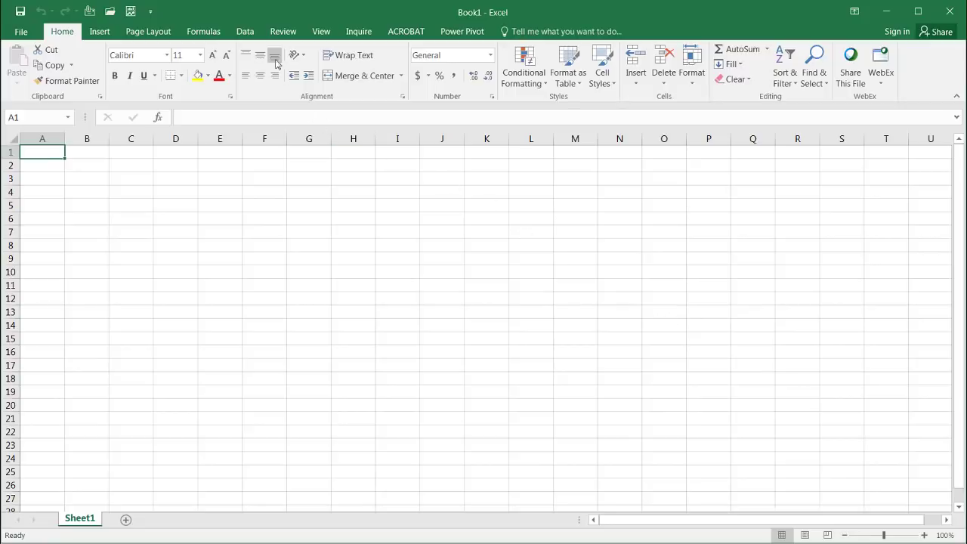
- Start a new workbook query in the blank workbook and import reduce-size.xlsx from the reduce-size folder
click(246, 34)
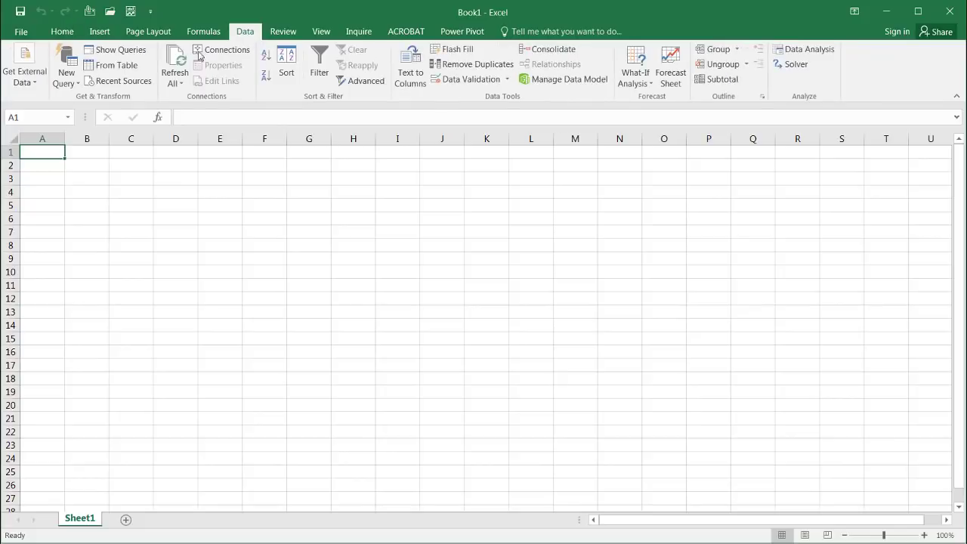
click(66, 78)
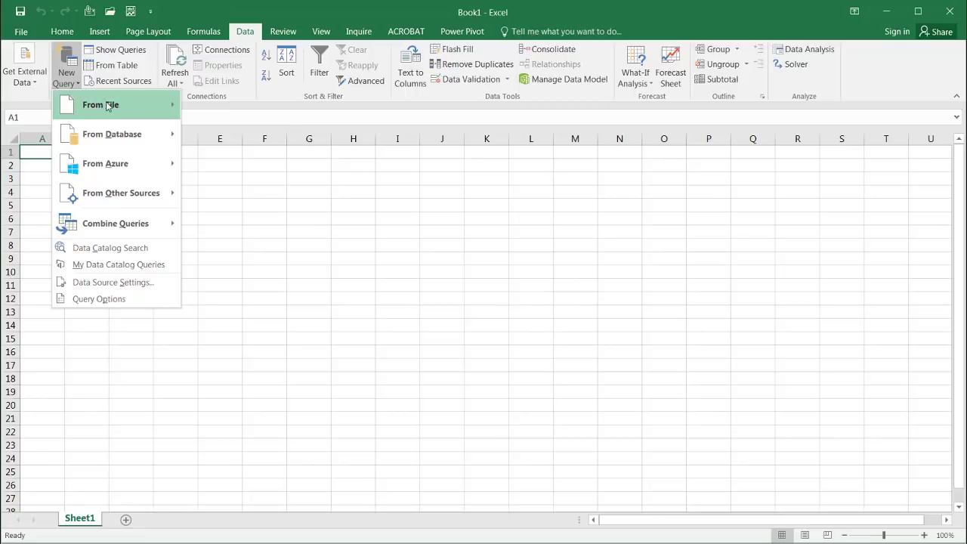
mouse_move(109, 105)
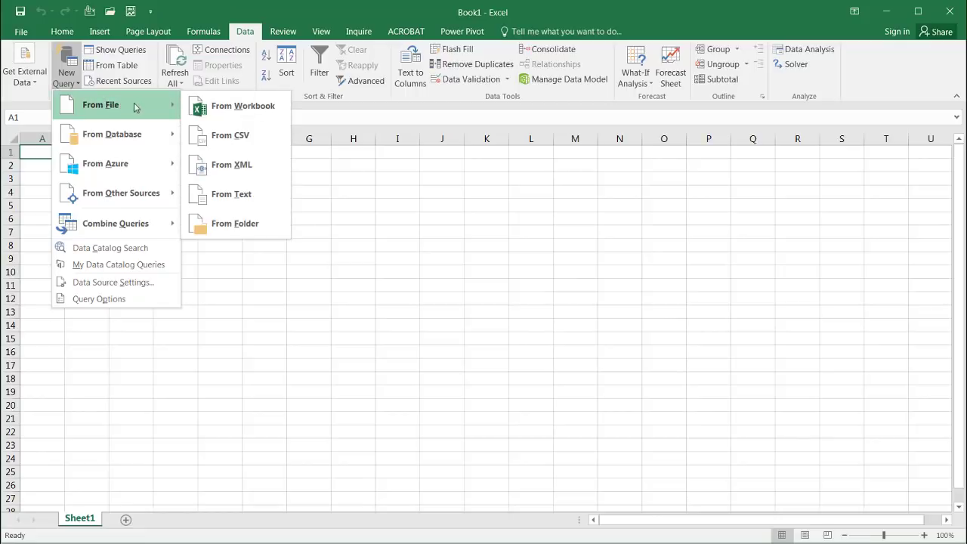
click(228, 107)
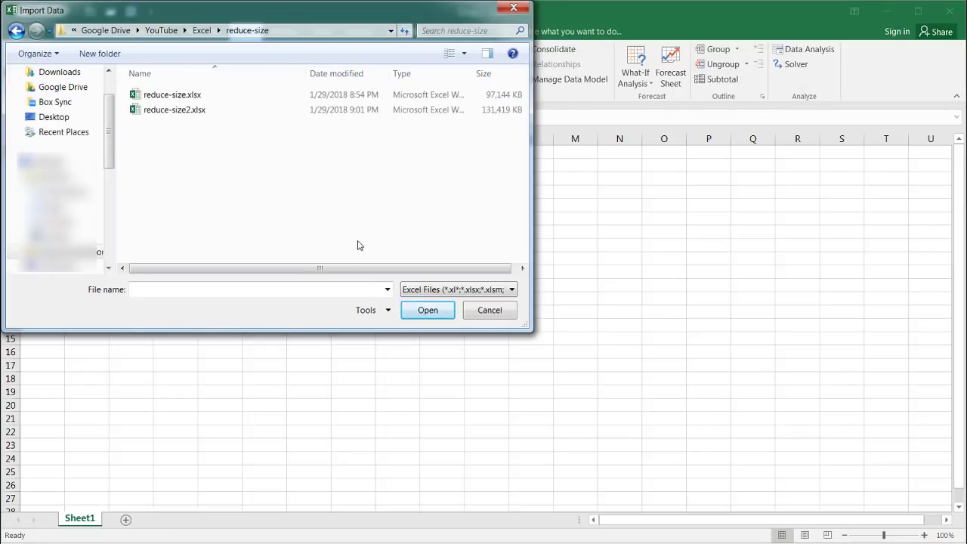
mouse_move(175, 99)
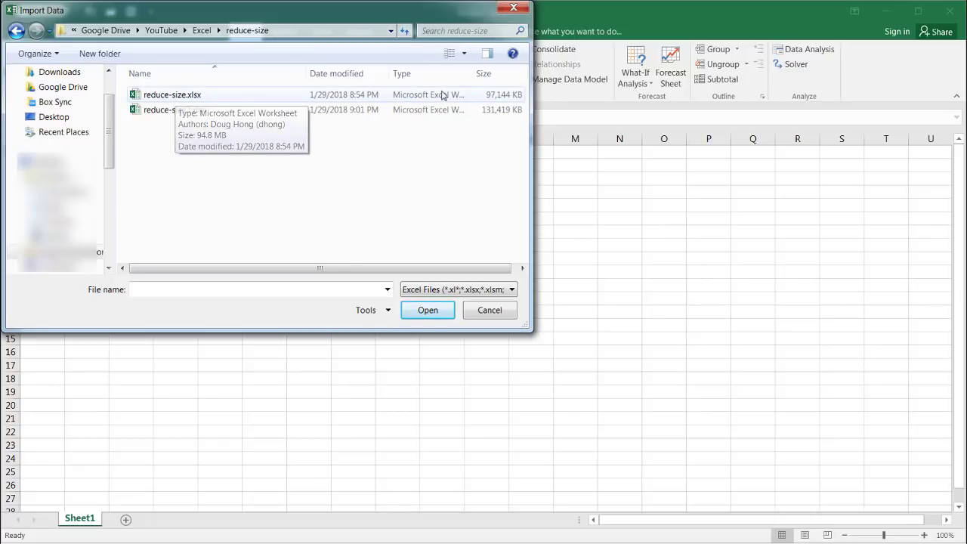
click(482, 96)
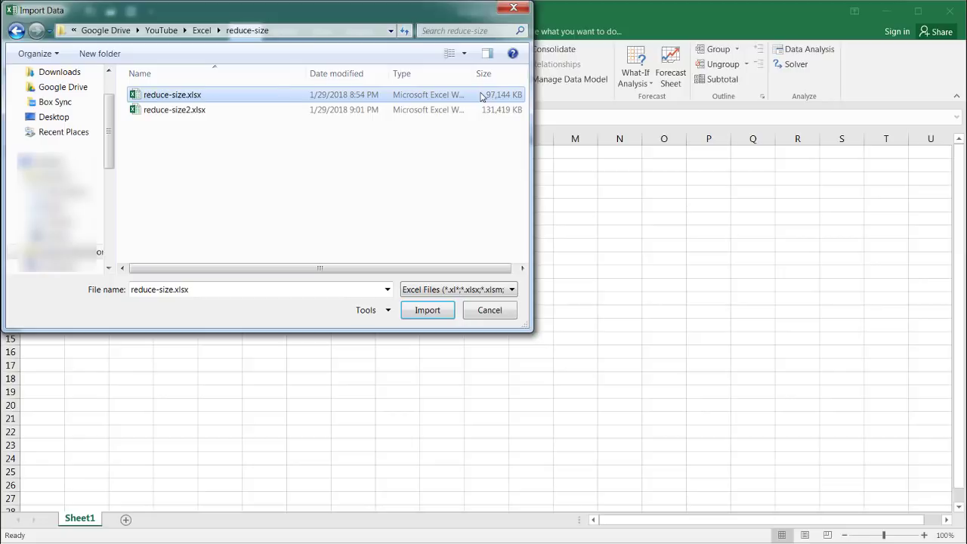
click(428, 312)
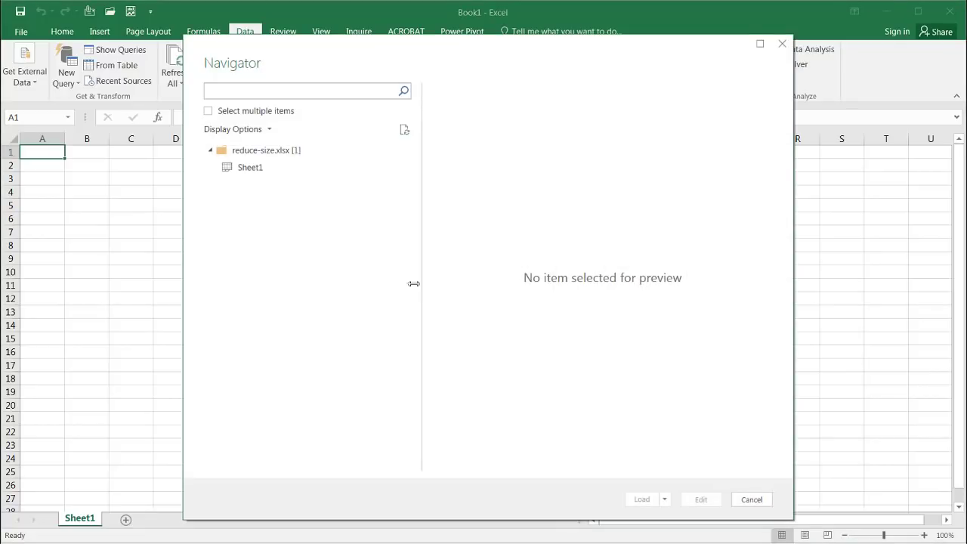
- Preview the source file's Sheet1 and load it as a connection only, adding its data to the Data Model
click(250, 172)
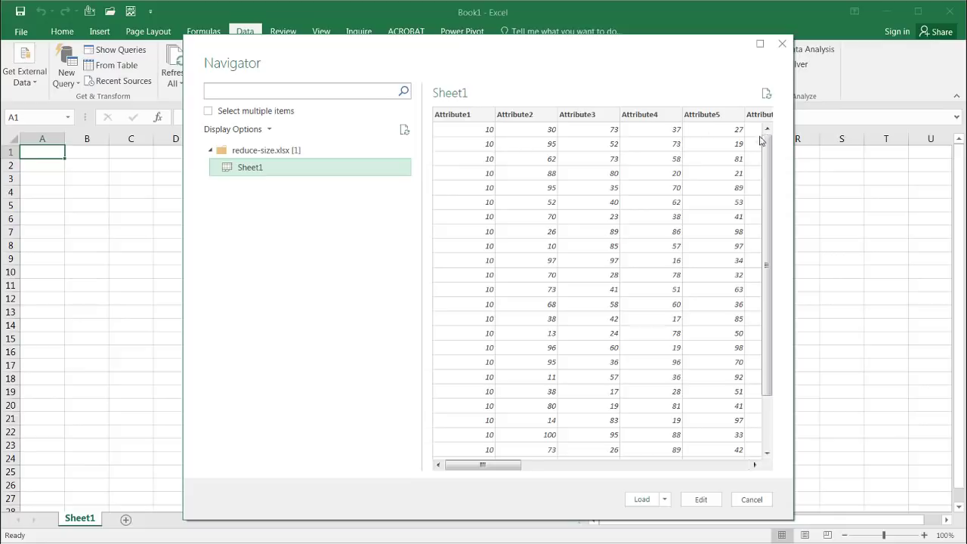
drag(507, 467, 425, 457)
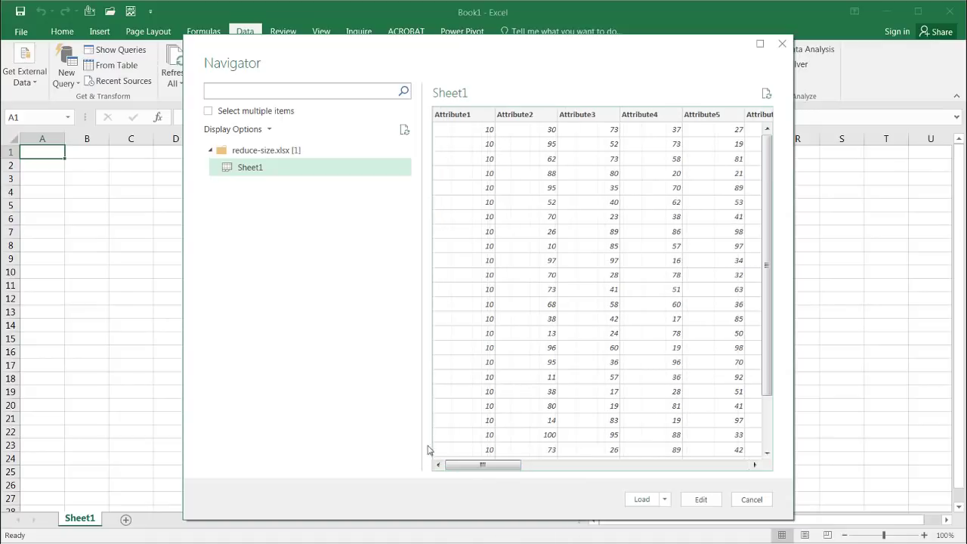
drag(772, 205, 774, 349)
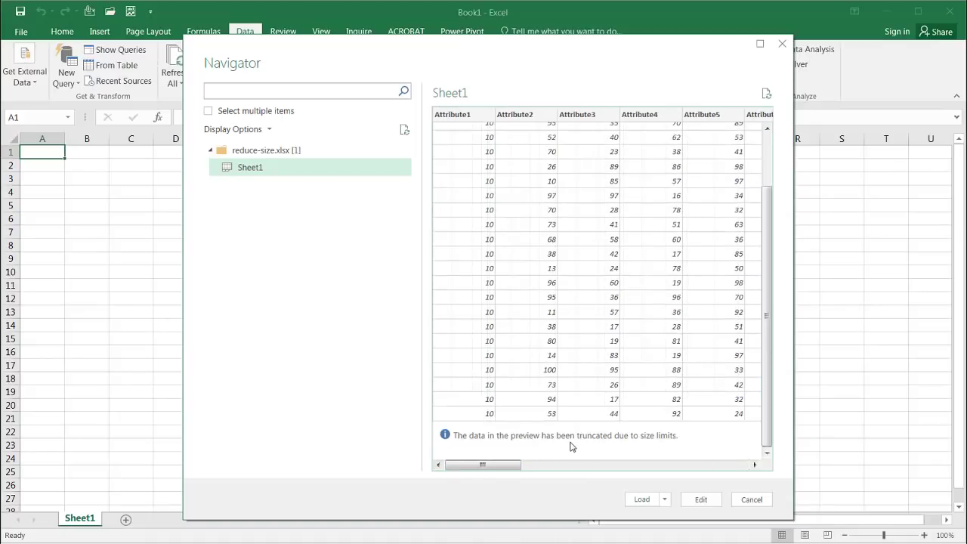
click(665, 499)
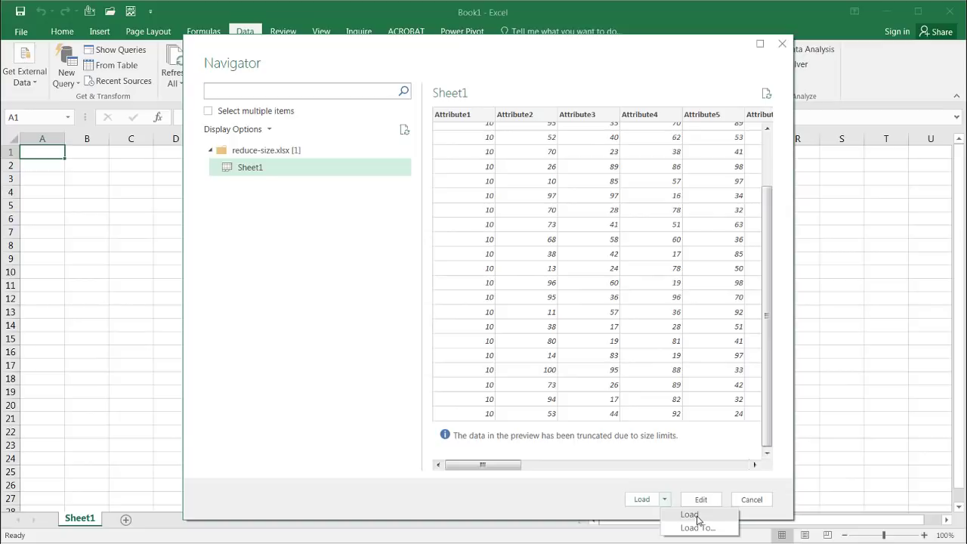
click(697, 518)
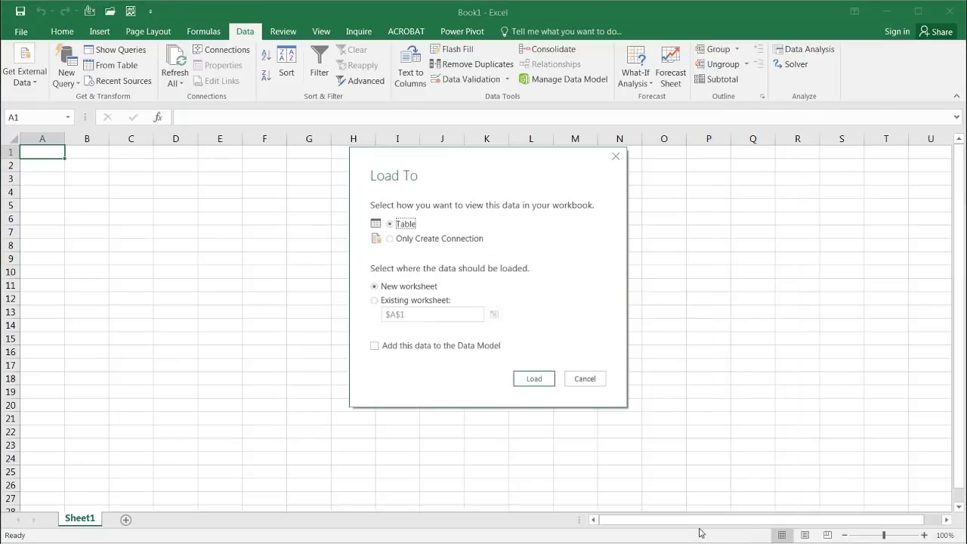
click(390, 239)
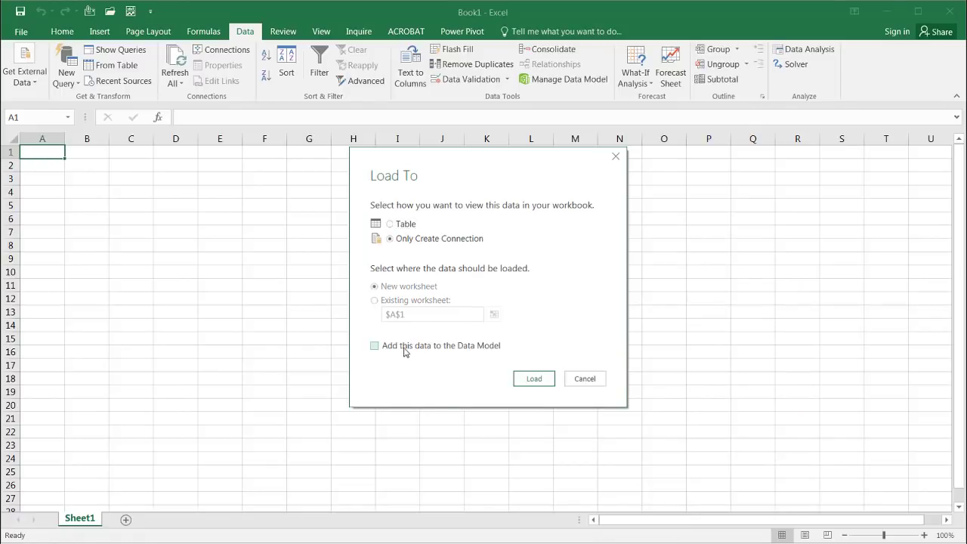
click(375, 346)
click(531, 380)
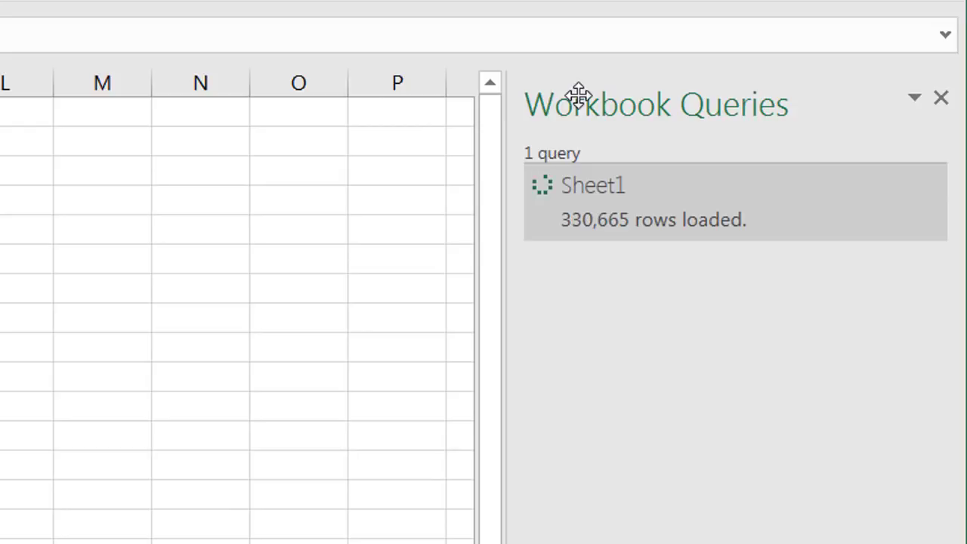
mouse_move(615, 234)
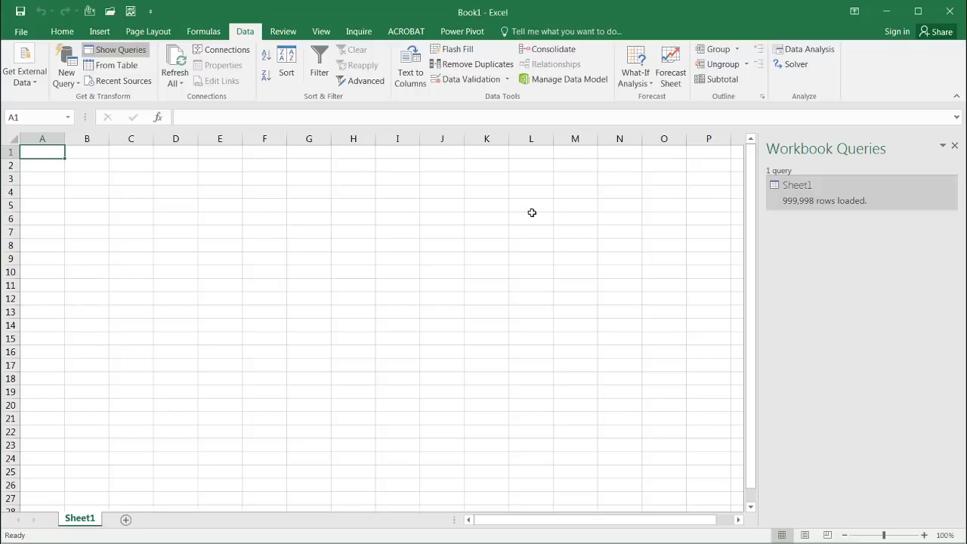
- Save the workbook as an Excel Workbook file named reduce-size3 in the reduce-size folder
click(531, 215)
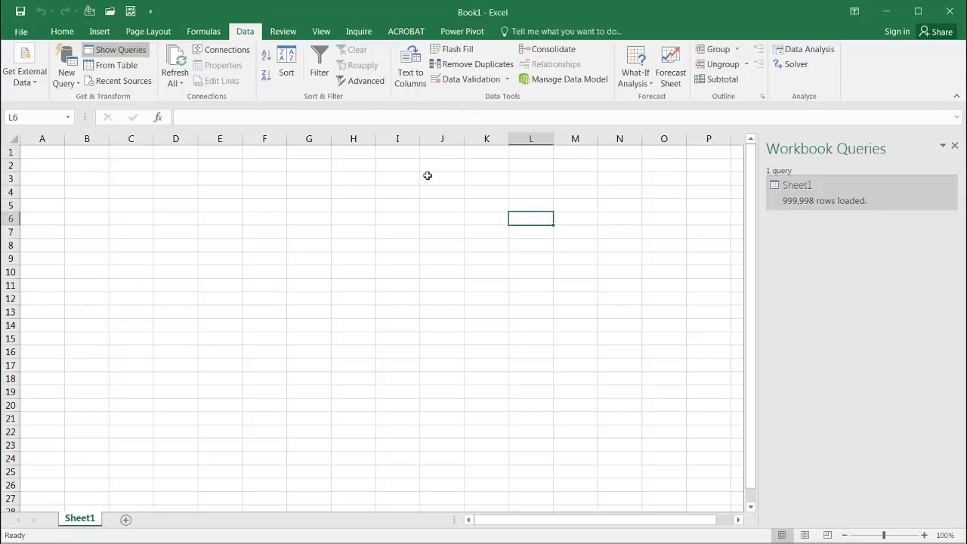
key(F12)
triple_click(199, 240)
text(reduce-size3)
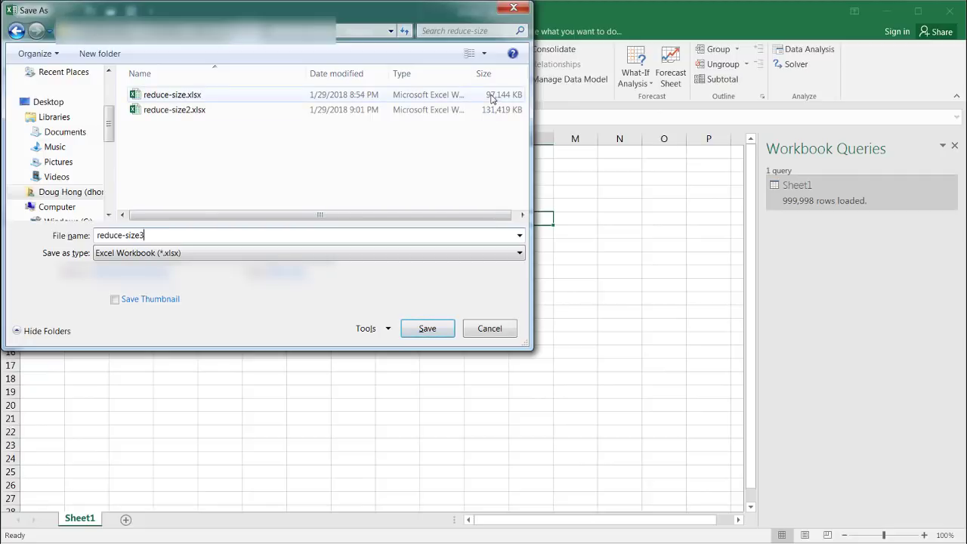
click(437, 329)
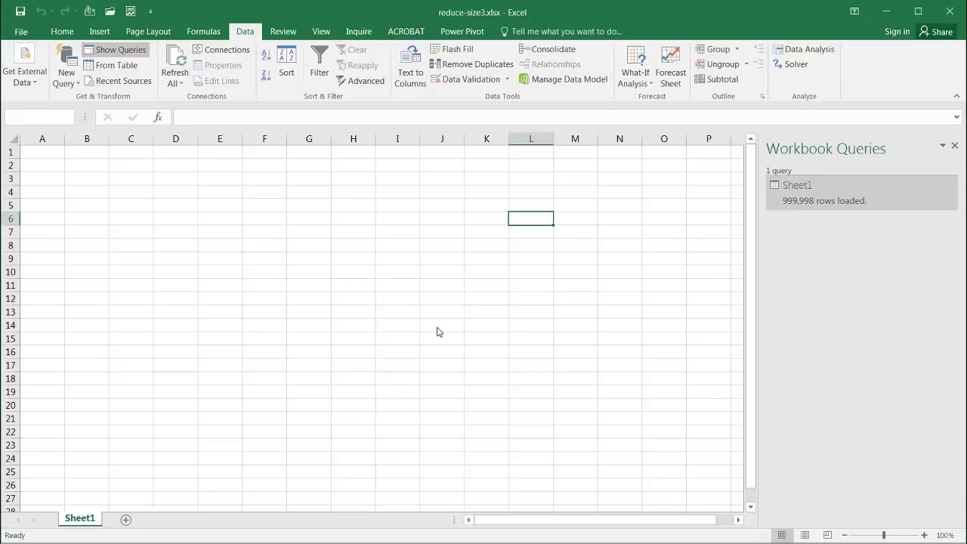
- Check the file size of reduce-size3.xlsx in the reduce-size folder and review the Sheet1 query's details in the workbook
key(alt+Tab)
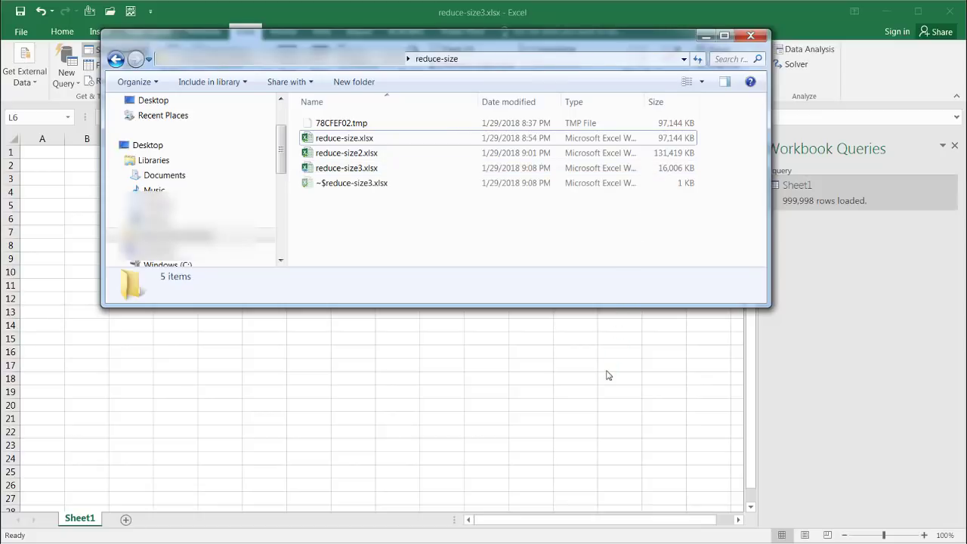
key(alt+Tab)
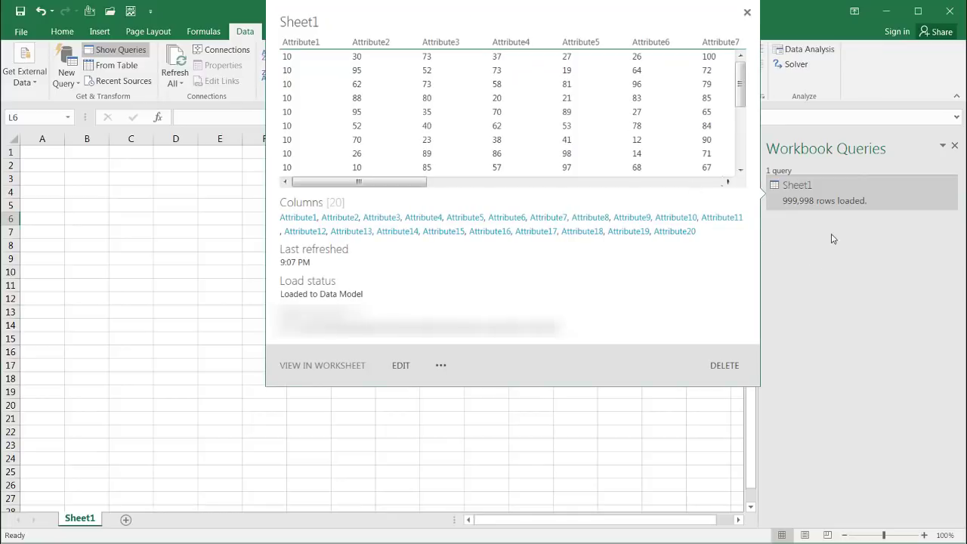
mouse_move(803, 192)
click(627, 432)
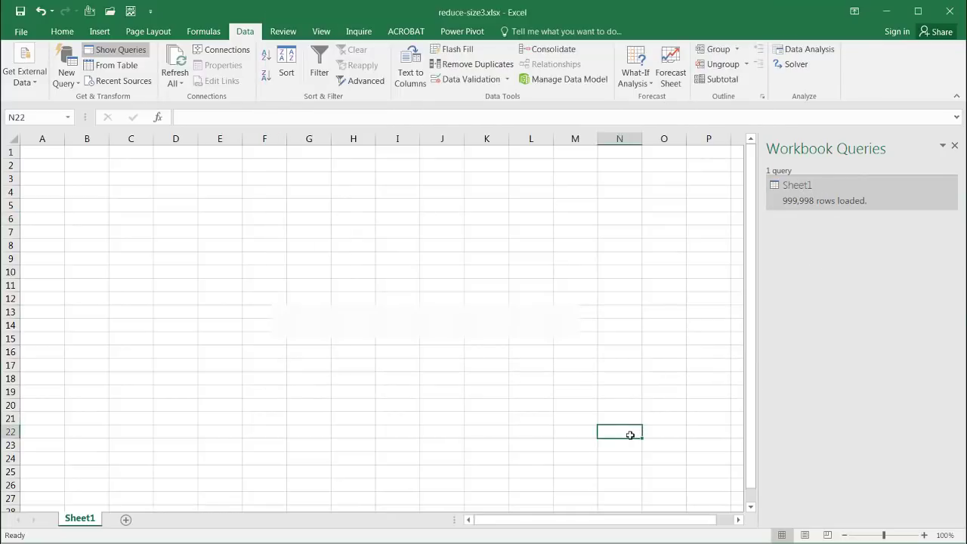
- Open the workbook's data model in Power Pivot and enlarge the window to examine the Sheet1 records
click(463, 33)
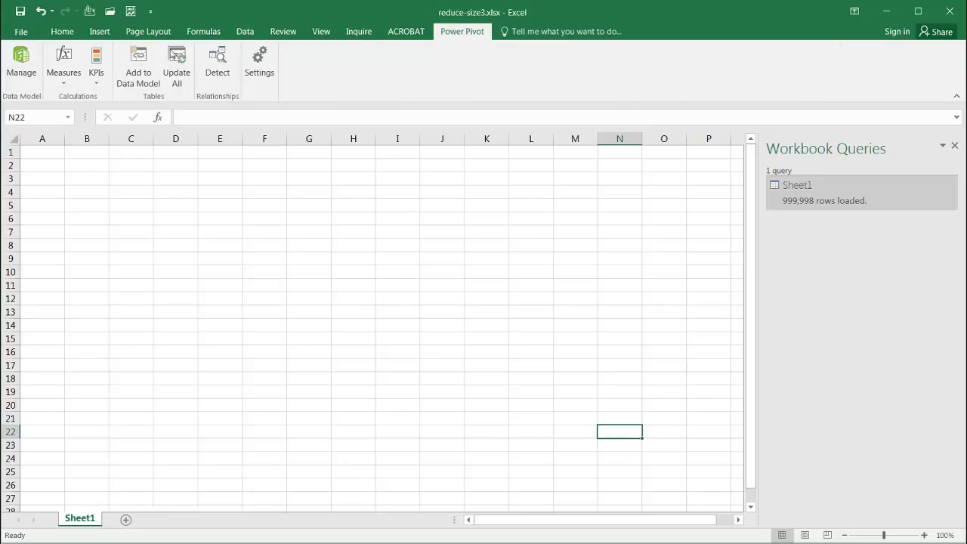
click(16, 68)
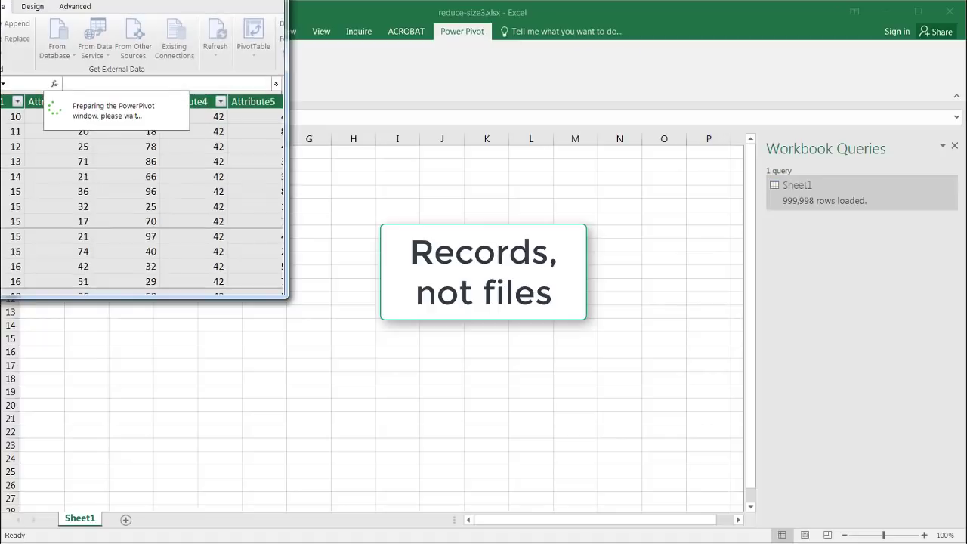
drag(278, 289, 947, 529)
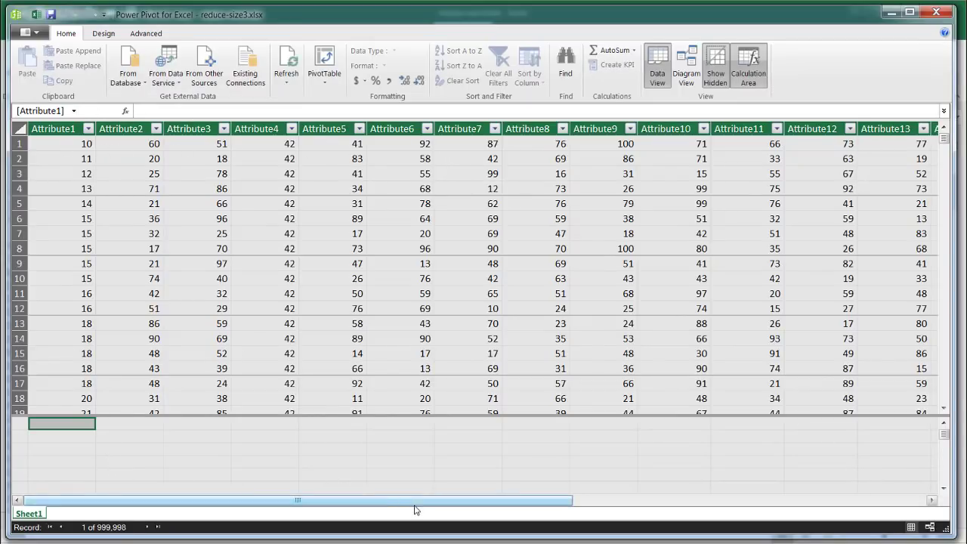
drag(419, 506, 168, 532)
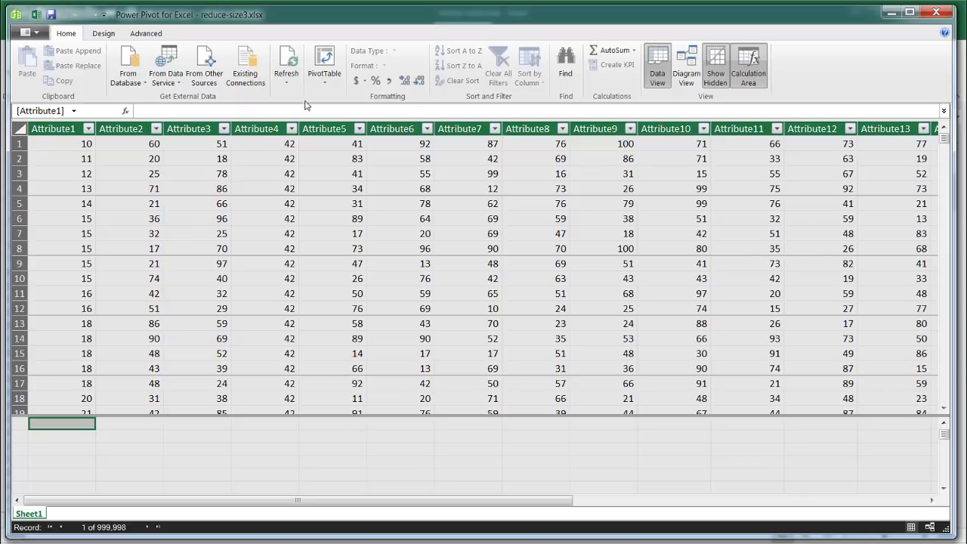
- Create a PivotTable from the data model on a new worksheet and expand the Sheet1 table to list its fields
click(325, 84)
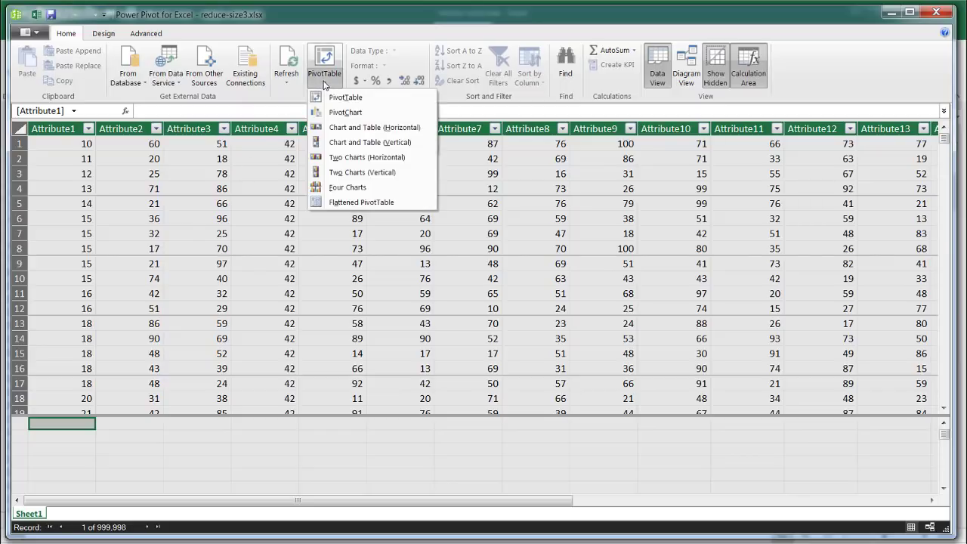
click(341, 102)
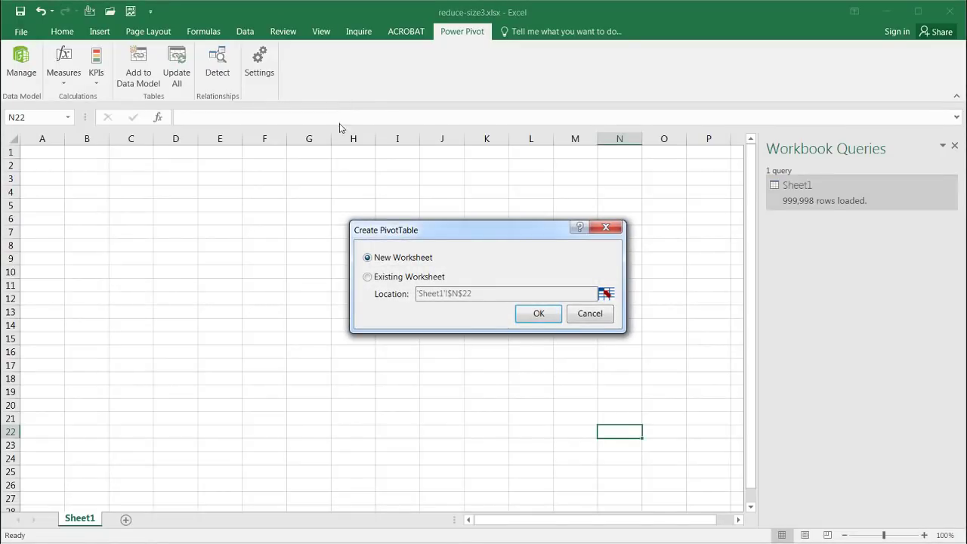
click(536, 323)
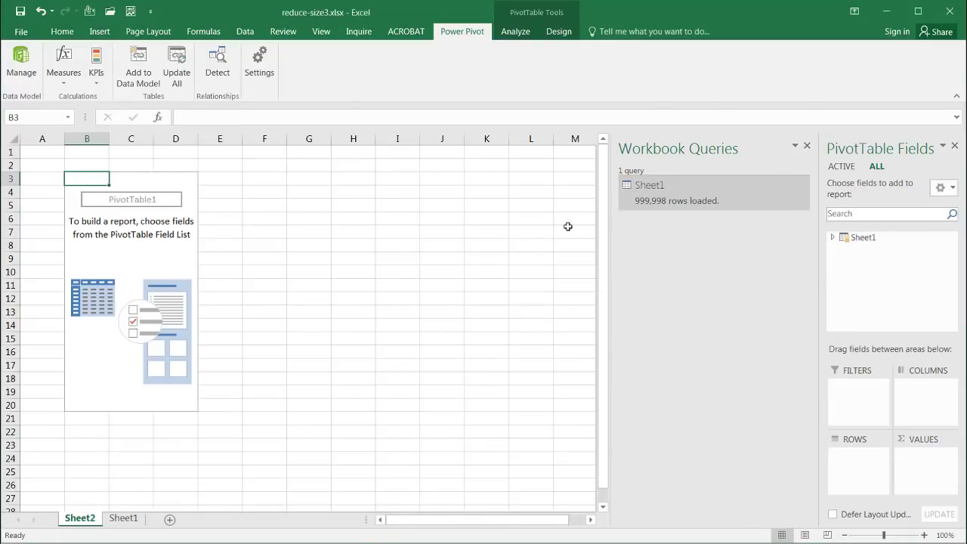
click(833, 238)
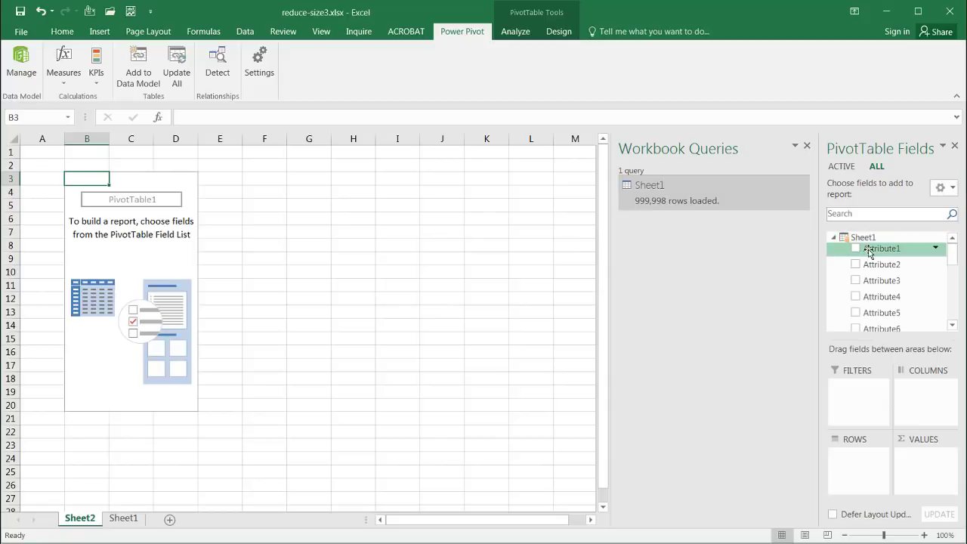